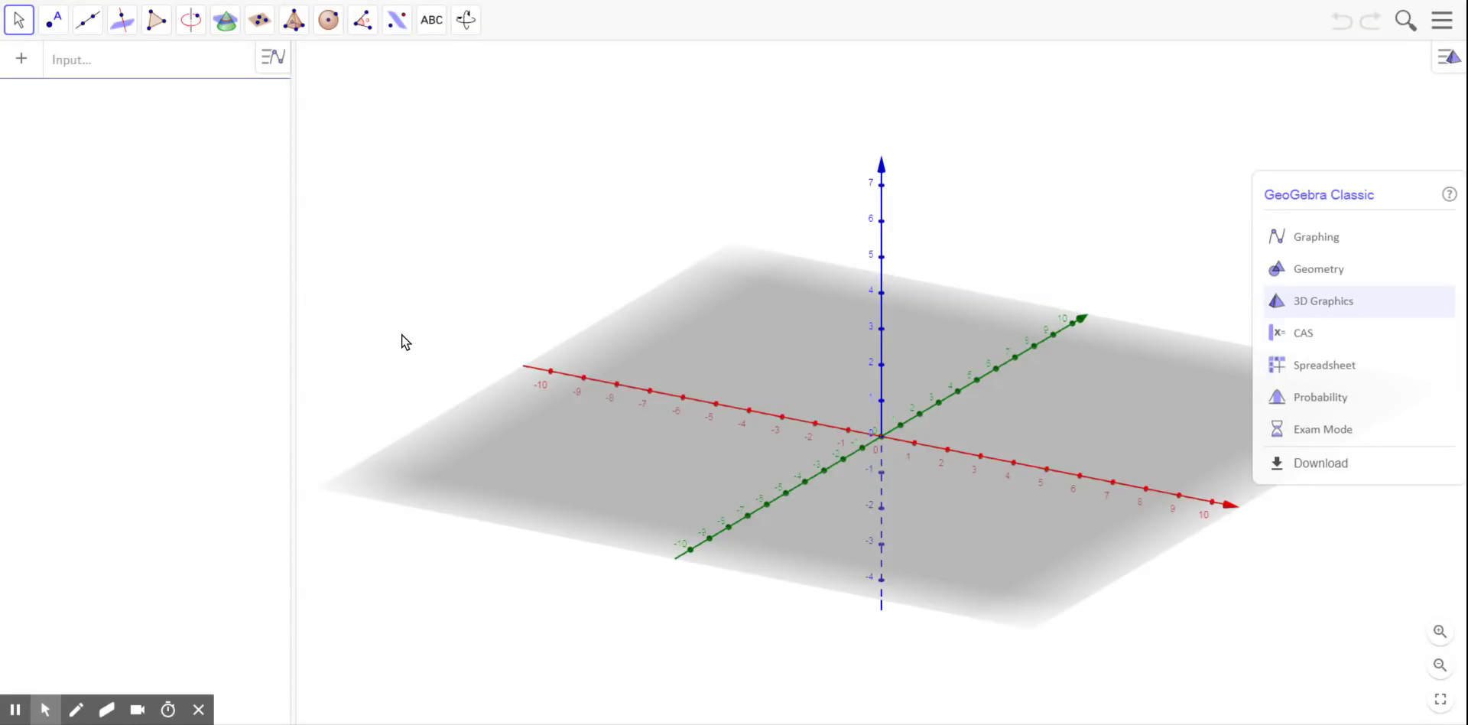
- Open the solid-building tools list above the empty 3D axes, then focus the Input bar
left_click(294, 20)
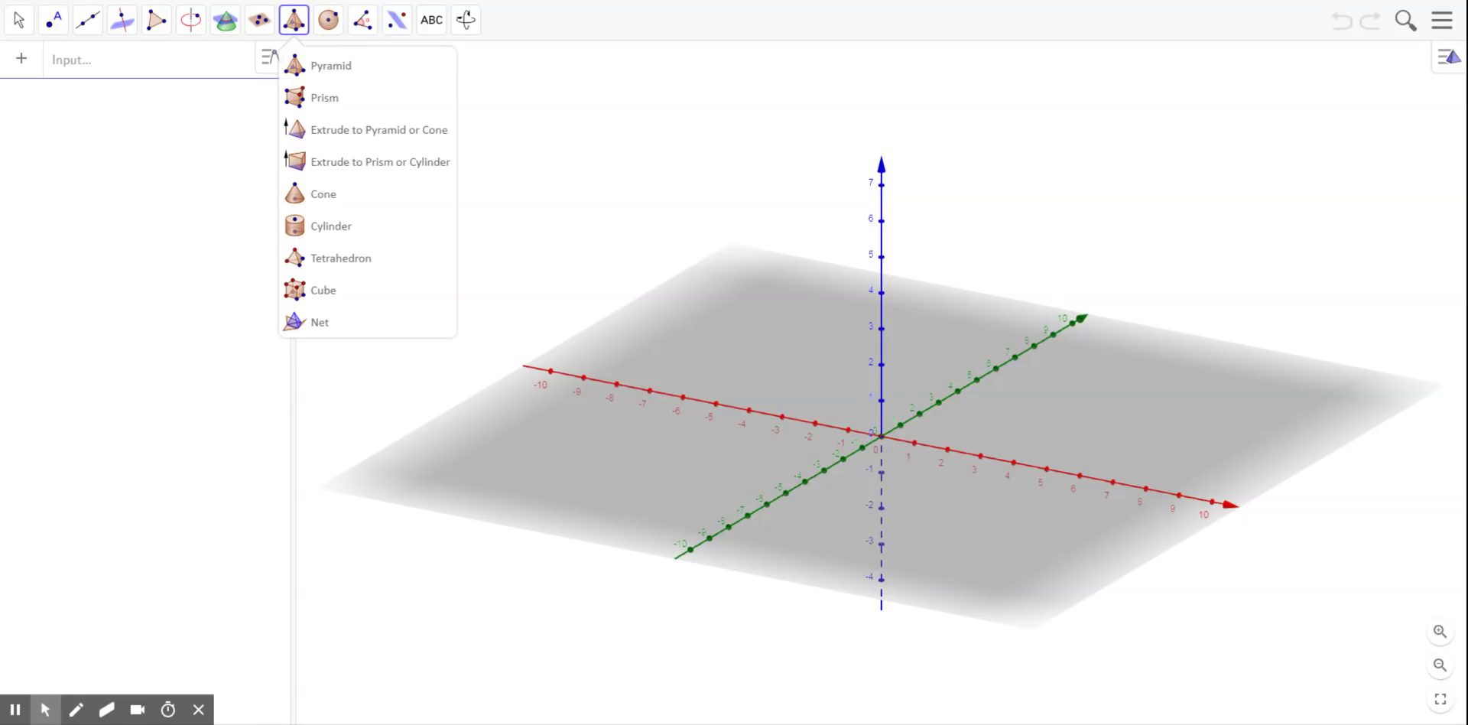
left_click(107, 63)
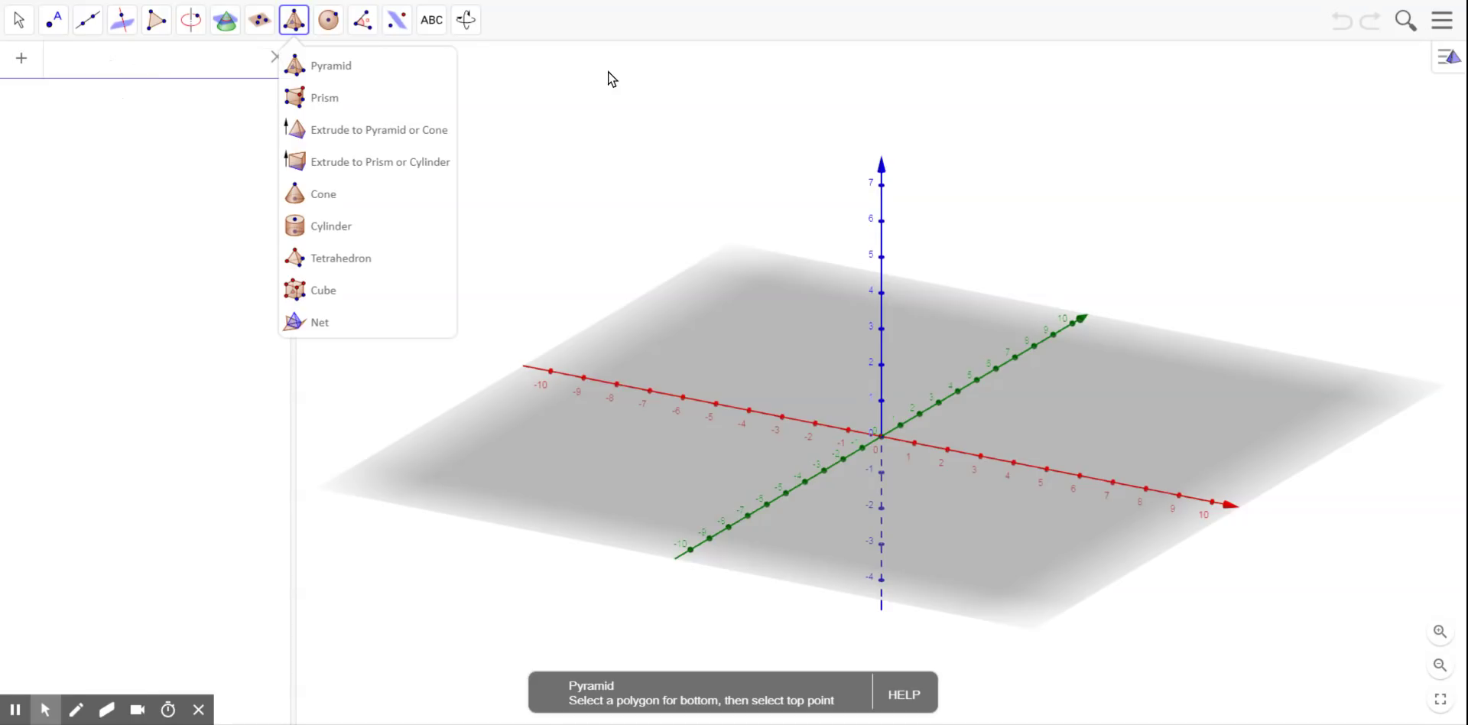
- Dismiss the Pyramid tools list and focus the algebra Input bar
left_click(373, 192)
left_click(117, 70)
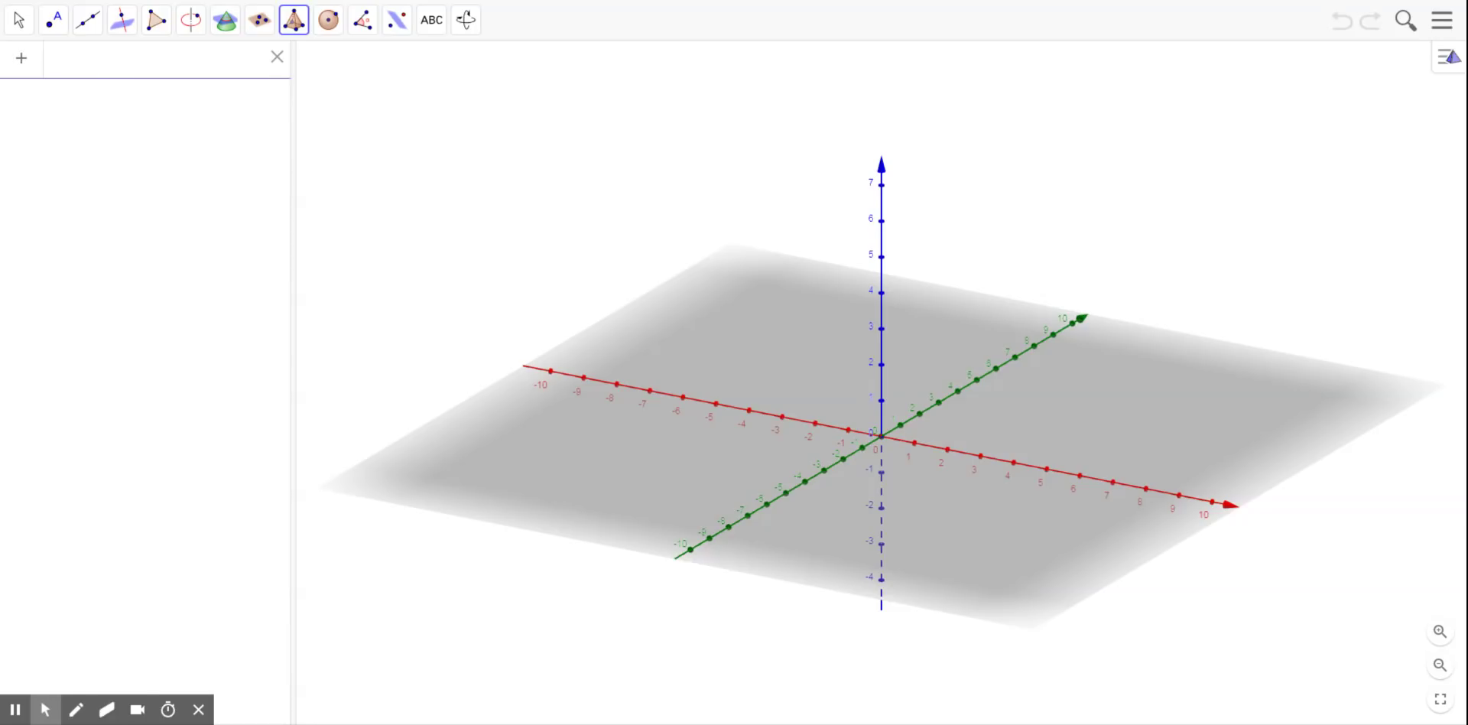
- Create point A at (2, 0) and point B at (2, 2)
type("2,0")
key("Return")
key("Home")
type("(")
key("Return")
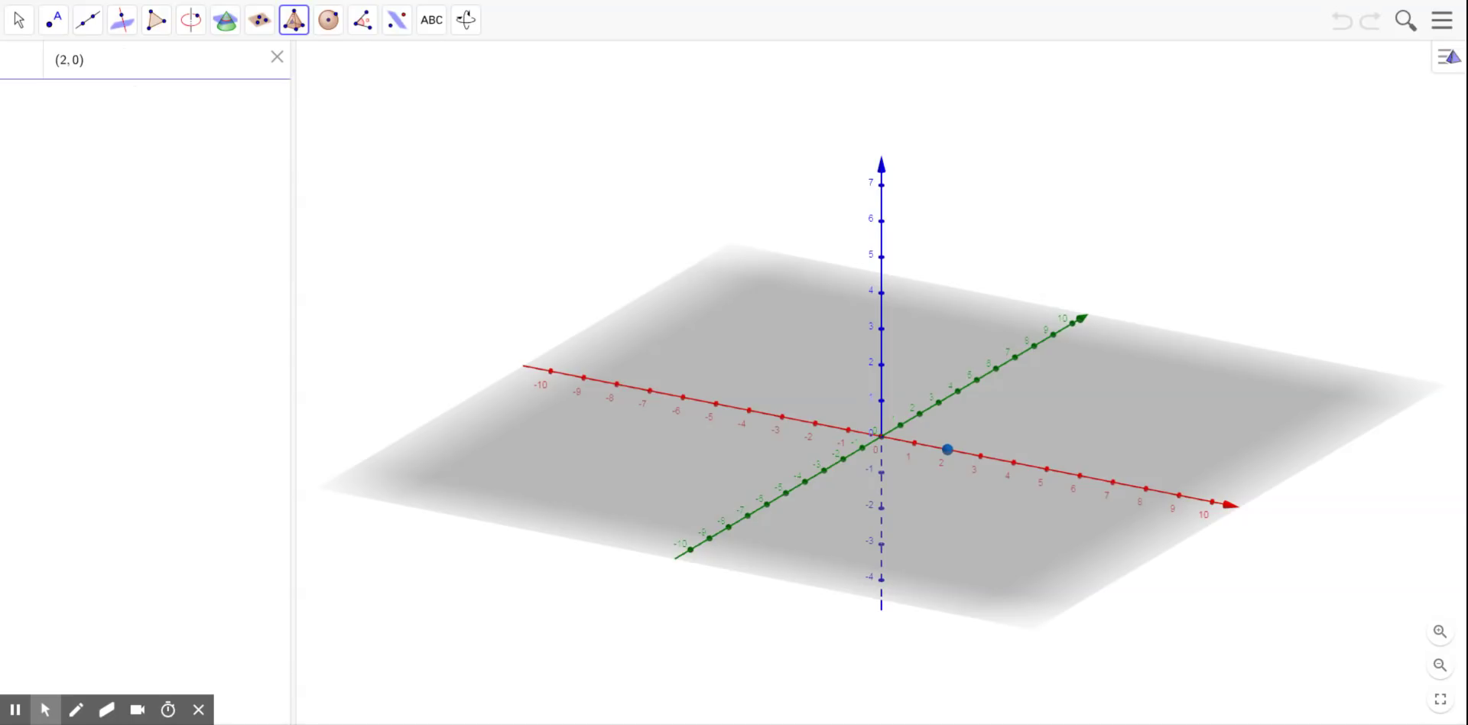
key("Return")
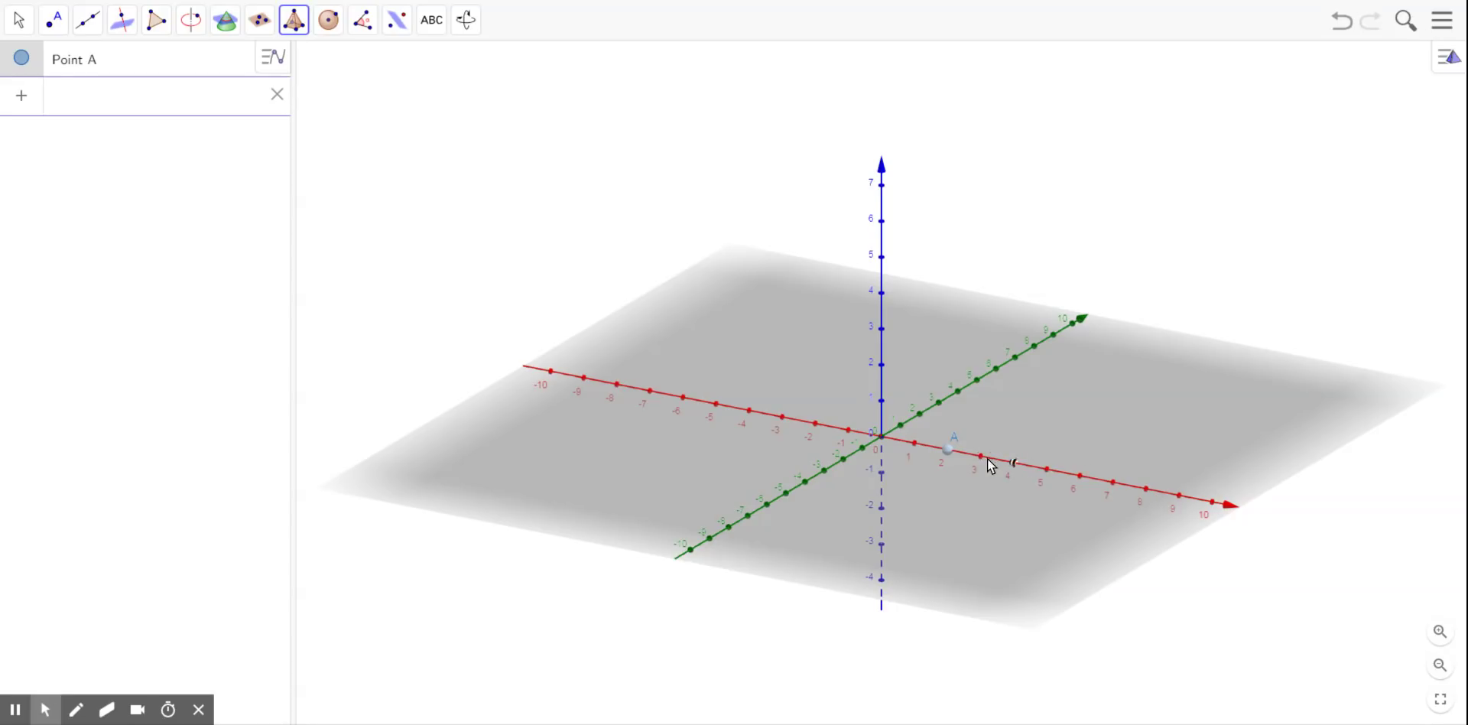
left_click(86, 100)
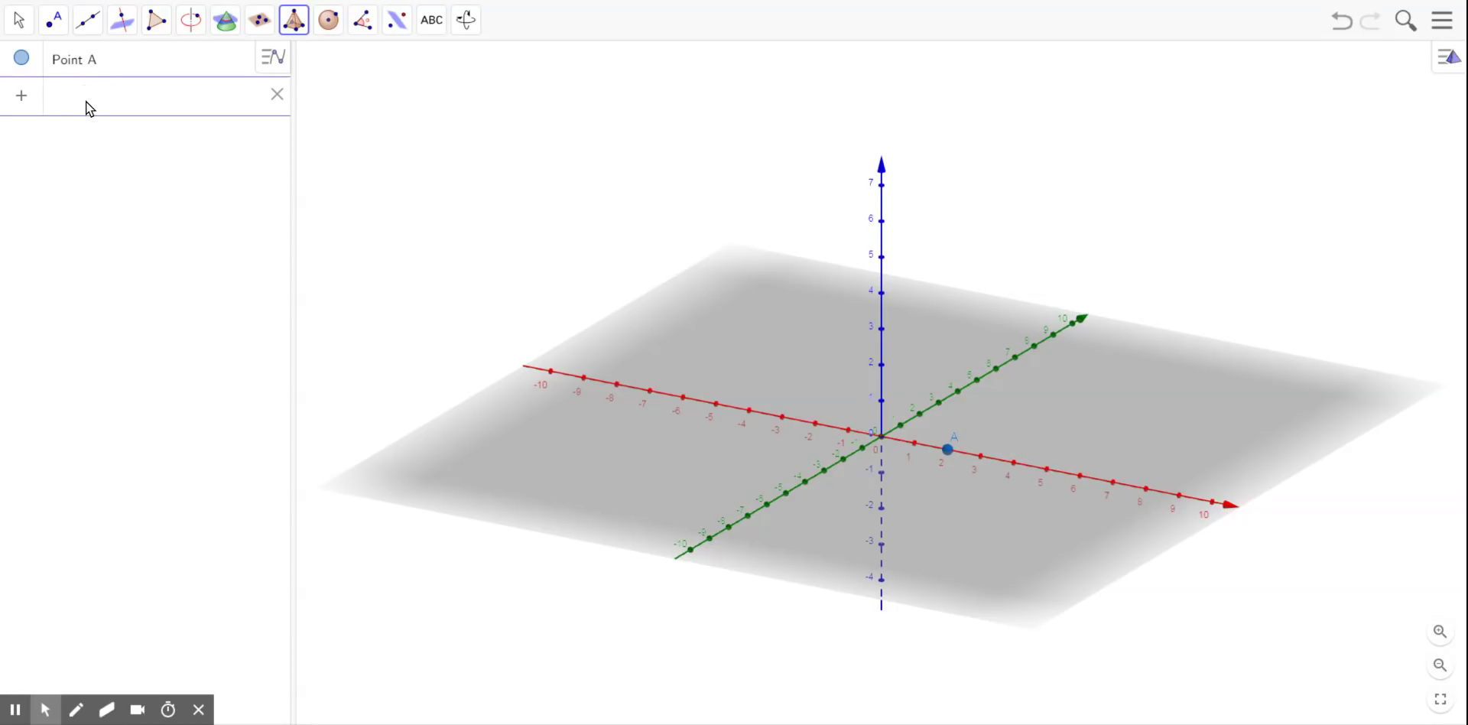
type("2, 2")
key("Home")
type("(")
key("Return")
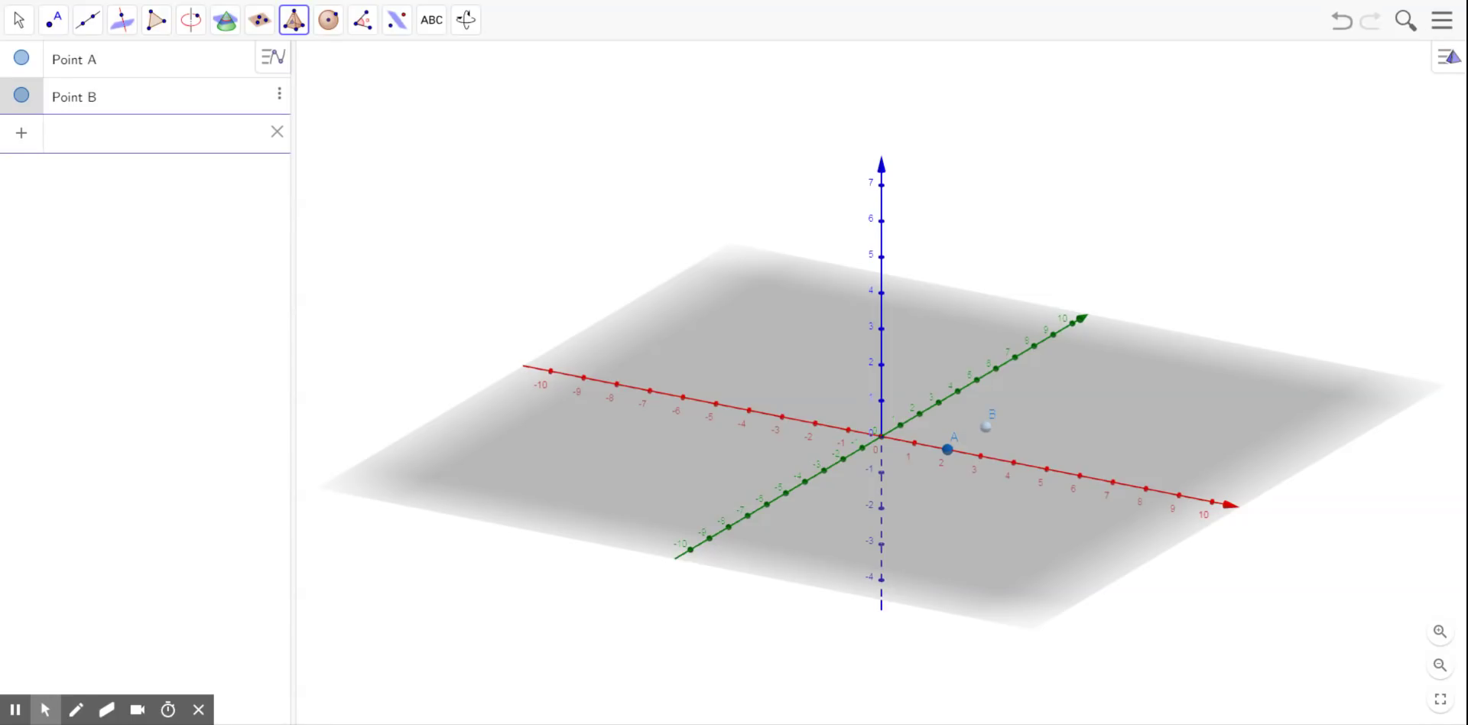
- Create point C at (−2, 2) and point D at (−2, 0)
type("-2")
type(",")
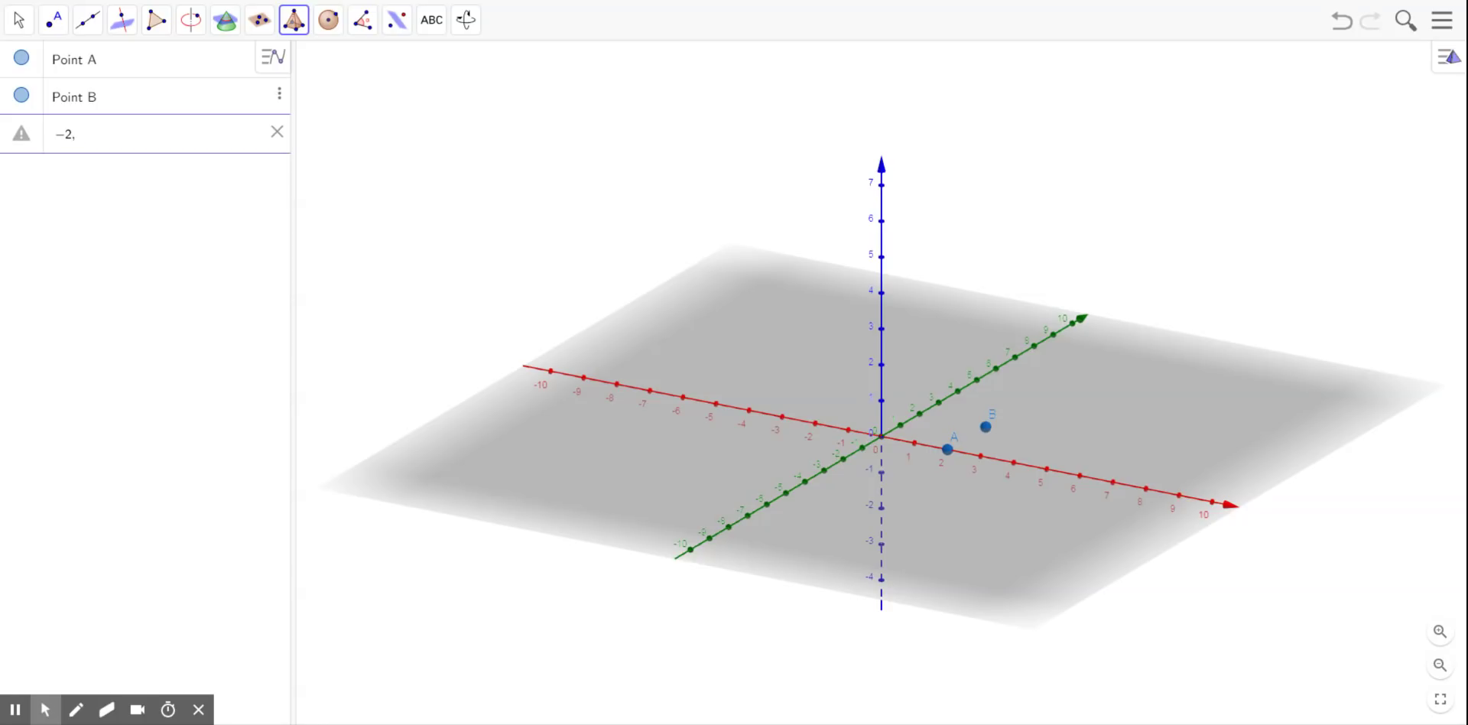
type("2)")
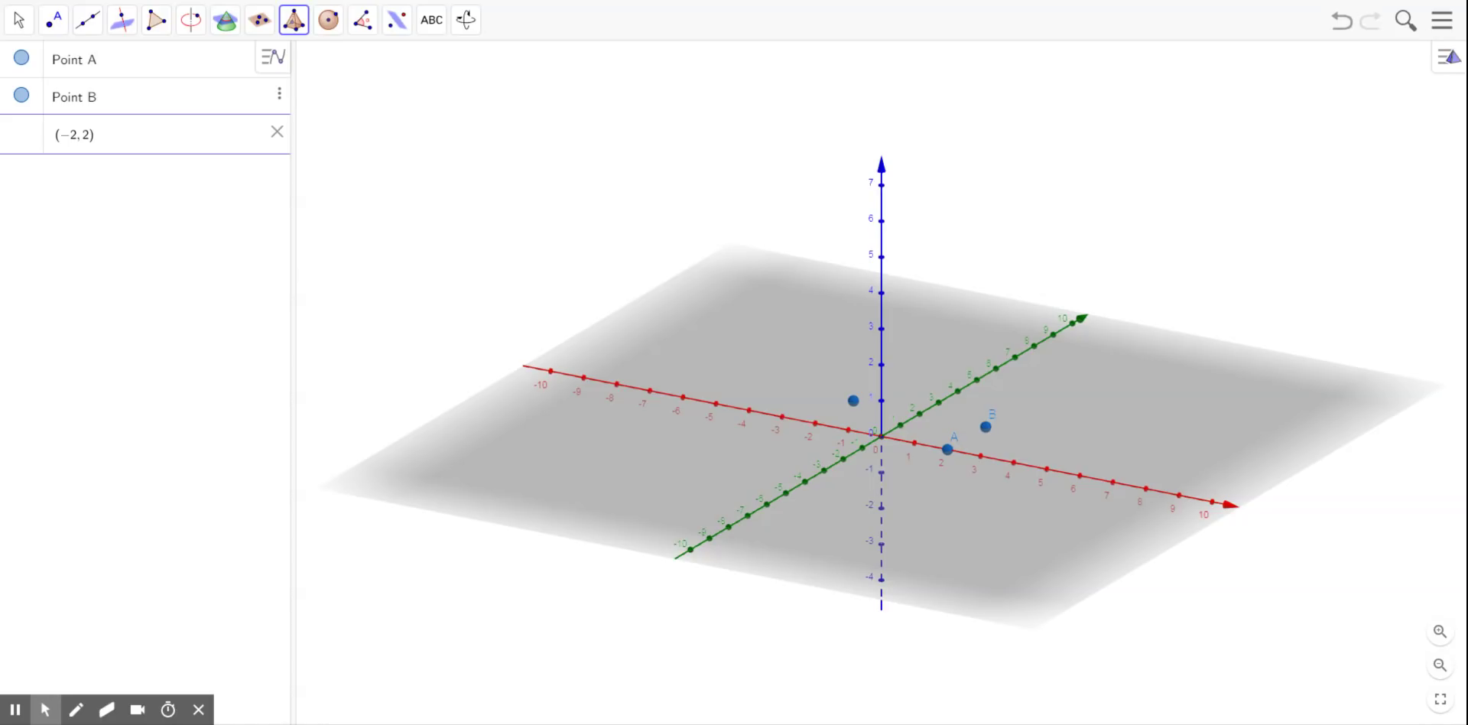
key("Return")
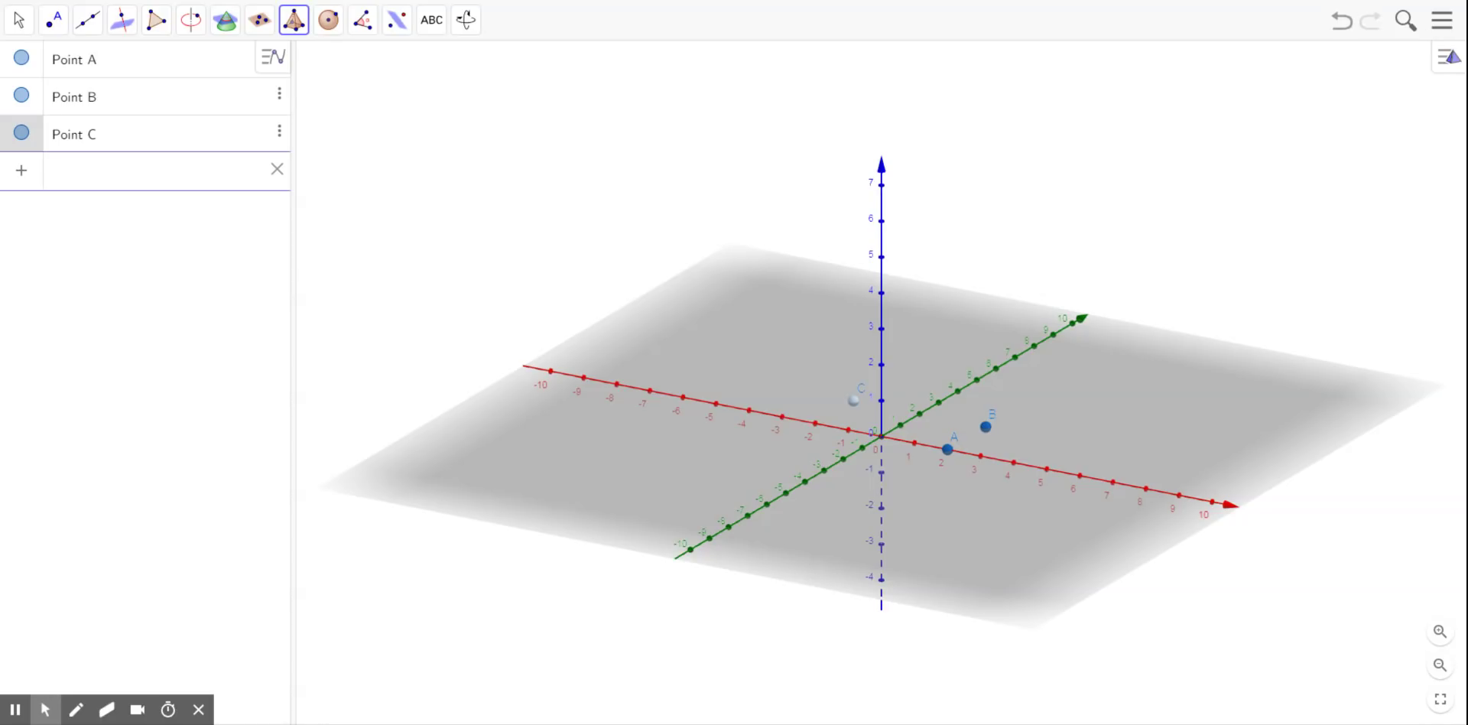
type("-2")
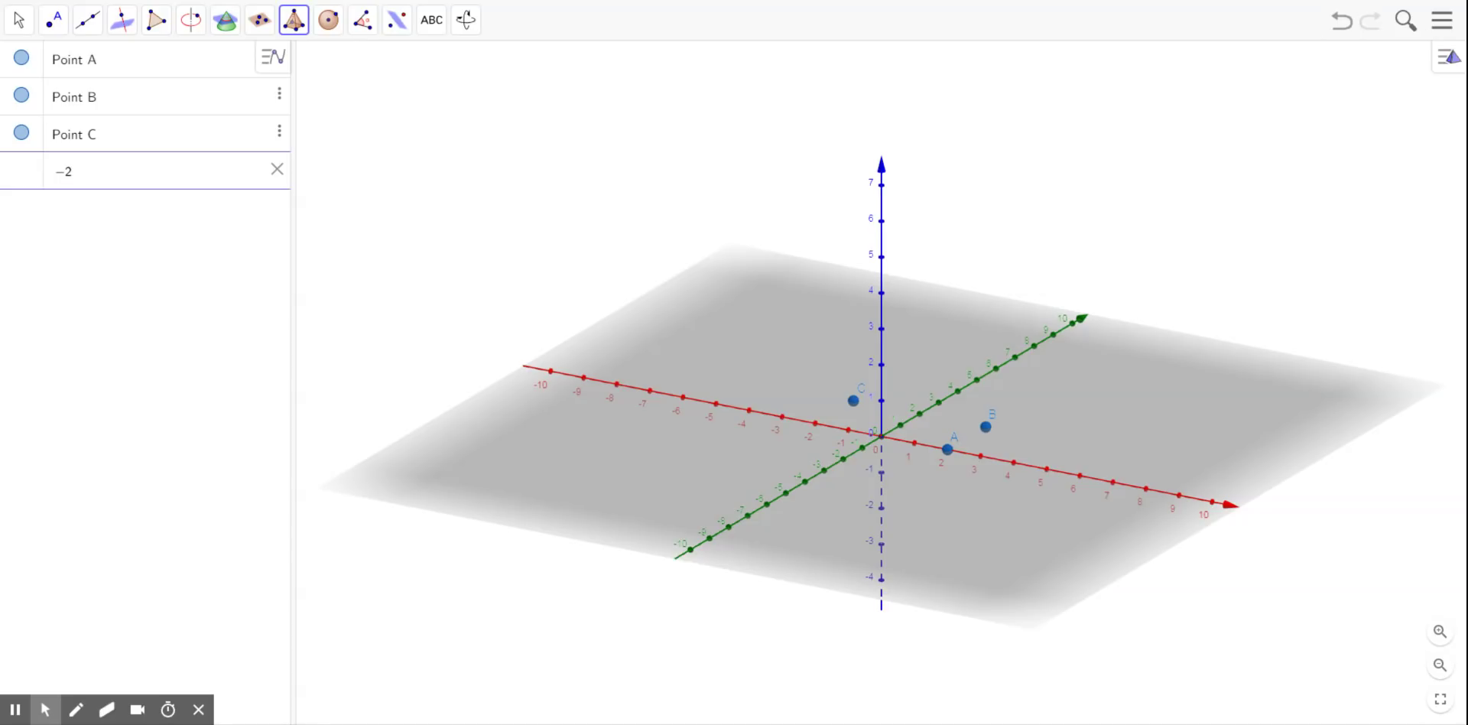
type(", 0)")
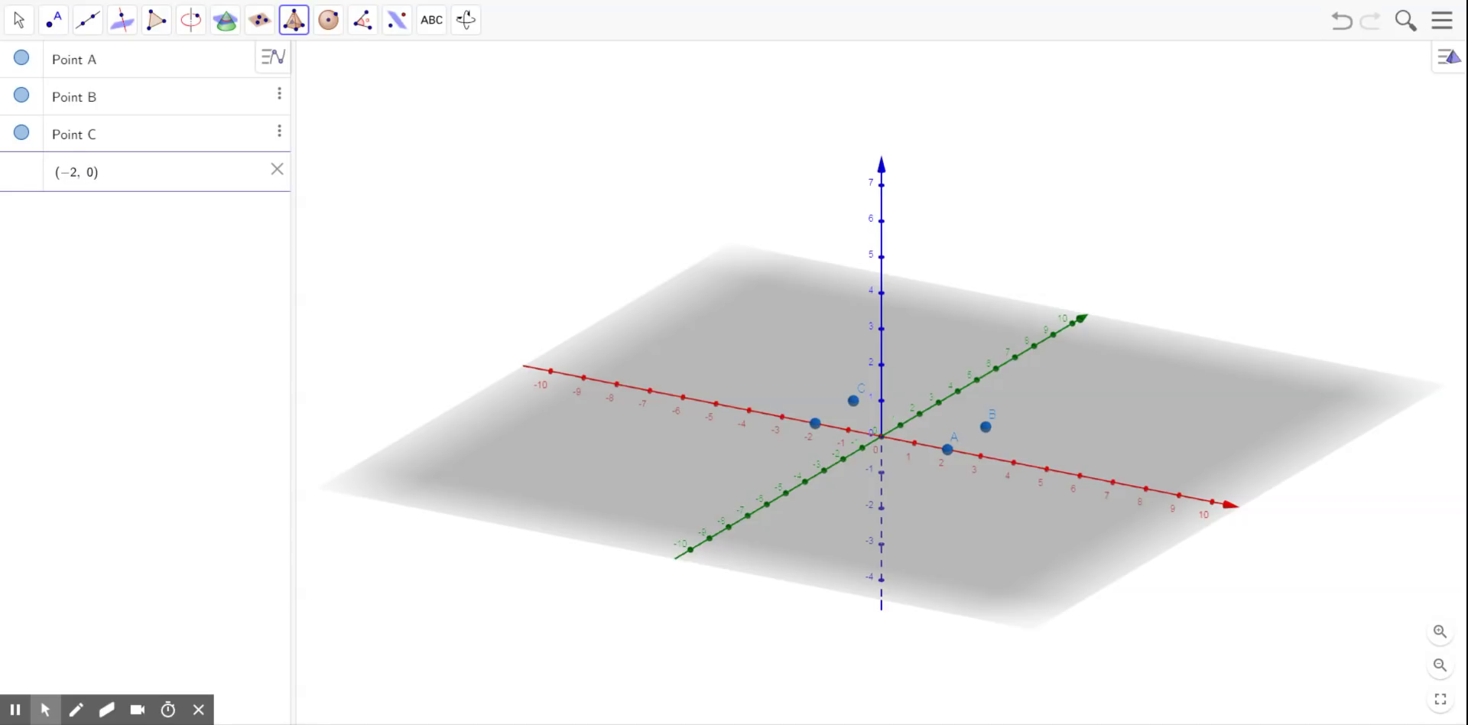
key("Return")
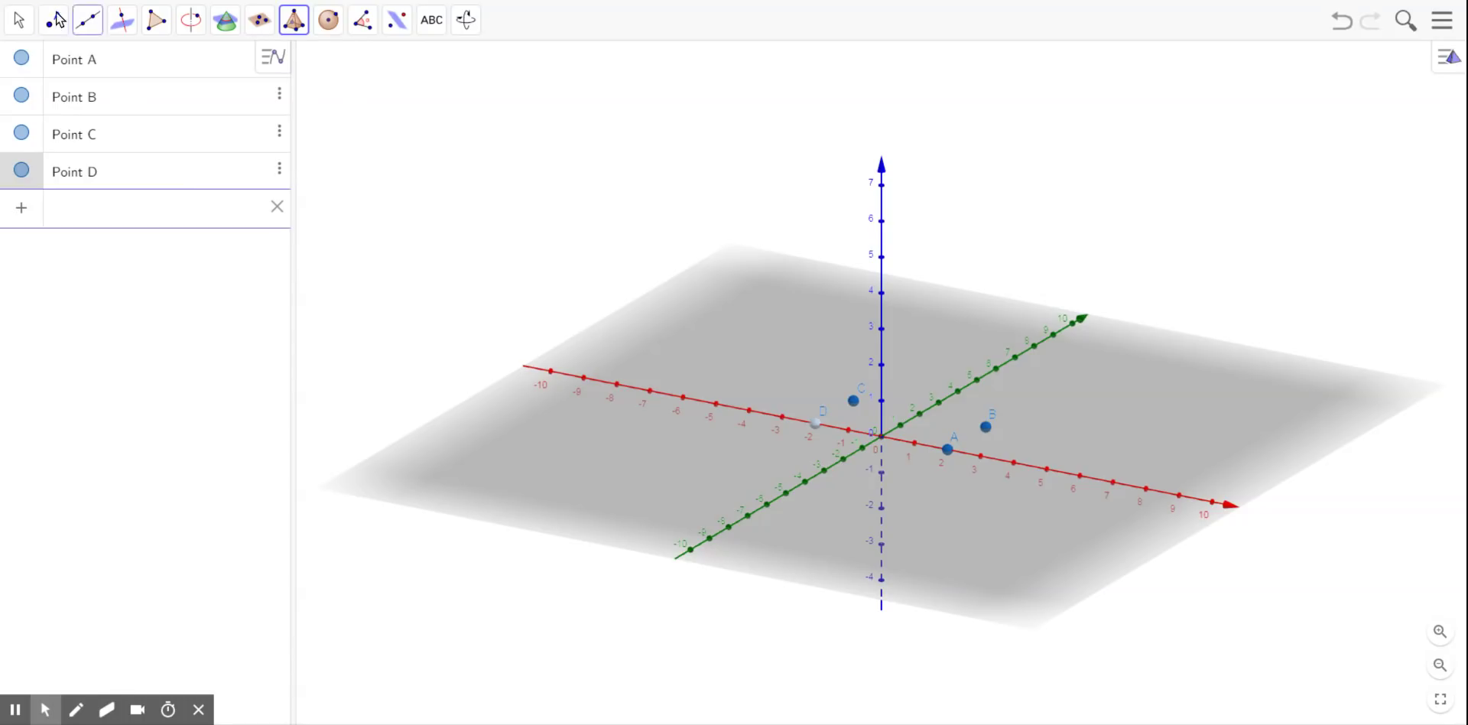
left_click(157, 22)
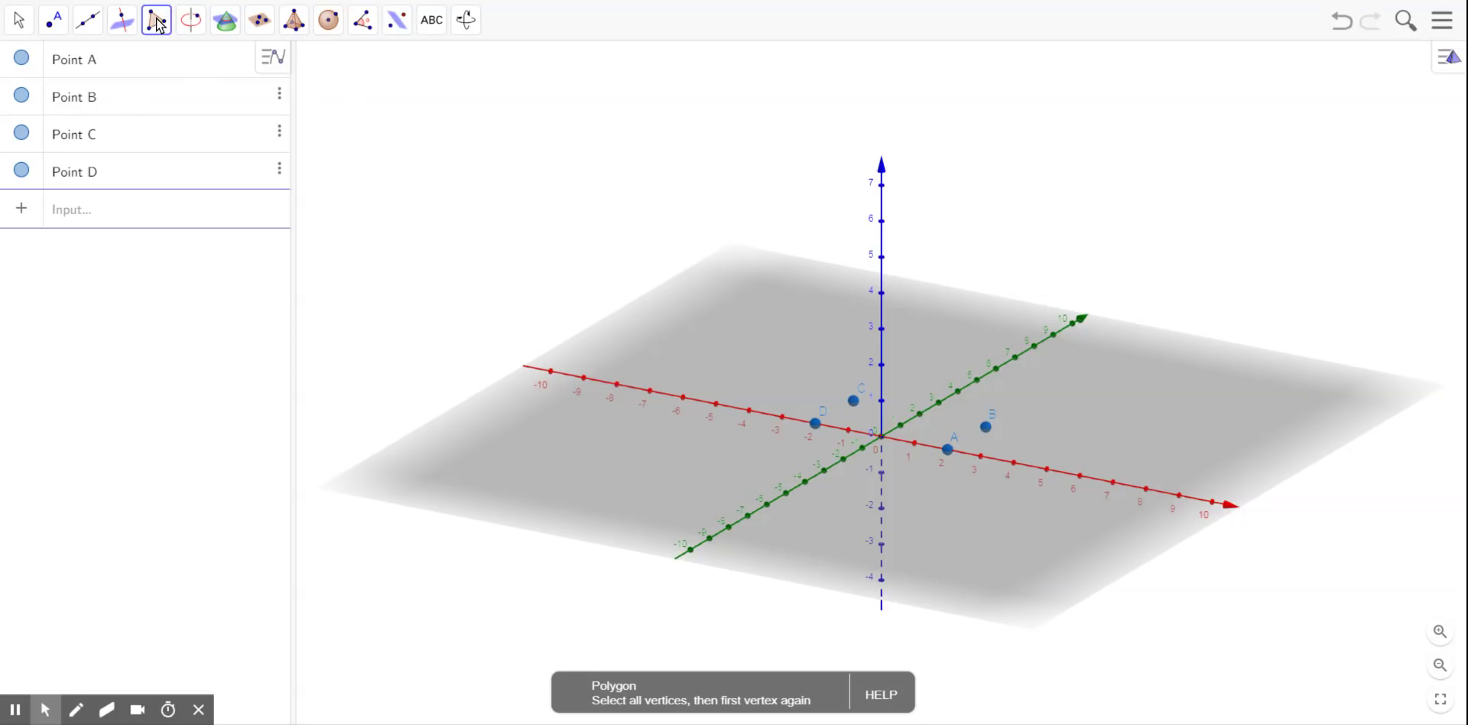
- Draw polygon q1 through points A, B, C, D and back to A
left_click(949, 449)
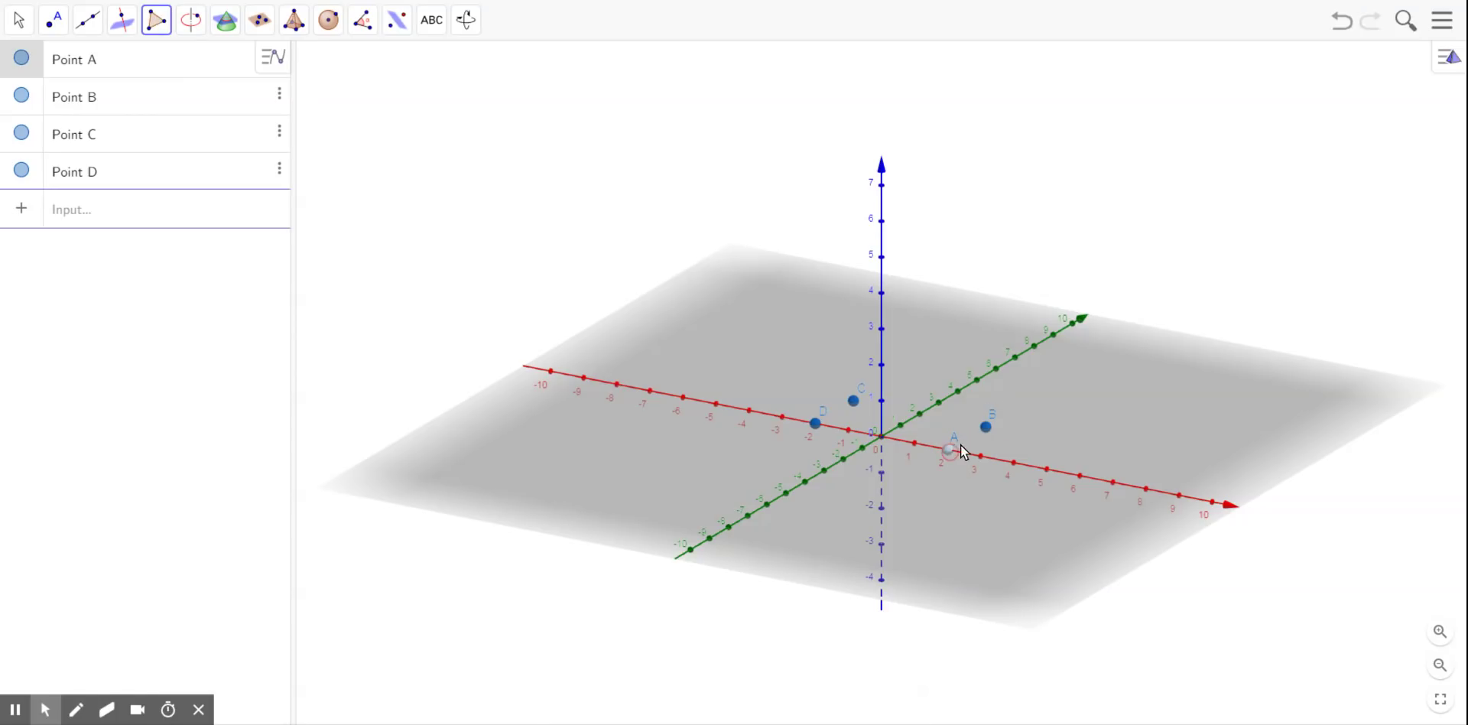
left_click(987, 428)
left_click(986, 430)
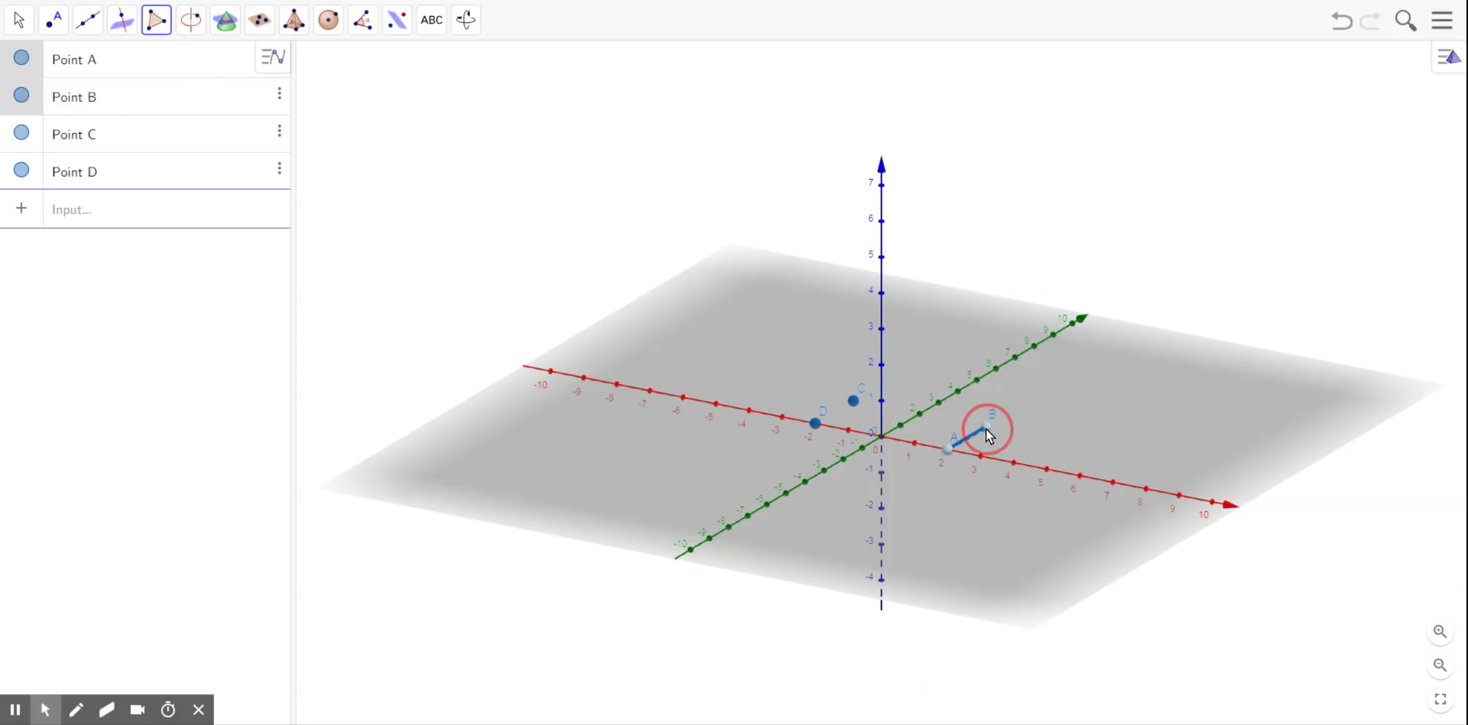
left_click(854, 401)
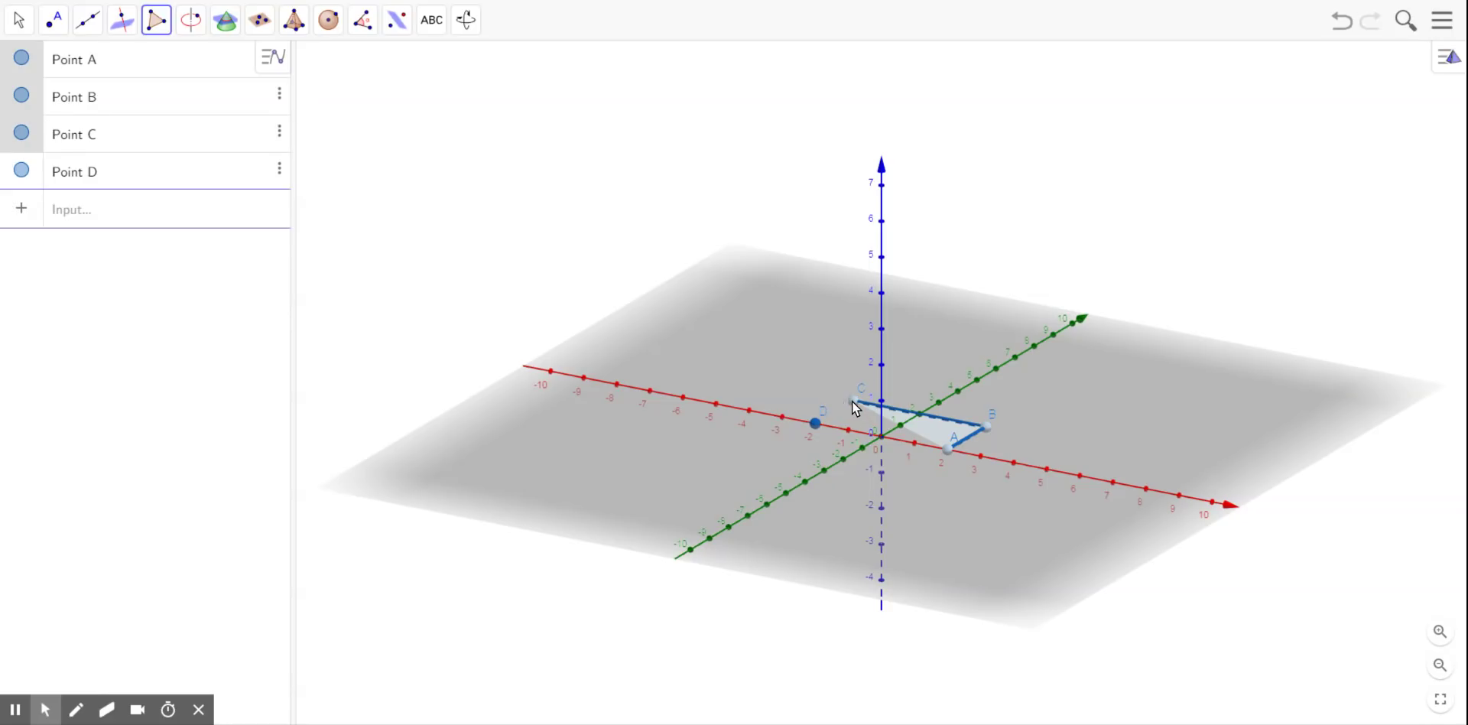
left_click(817, 423)
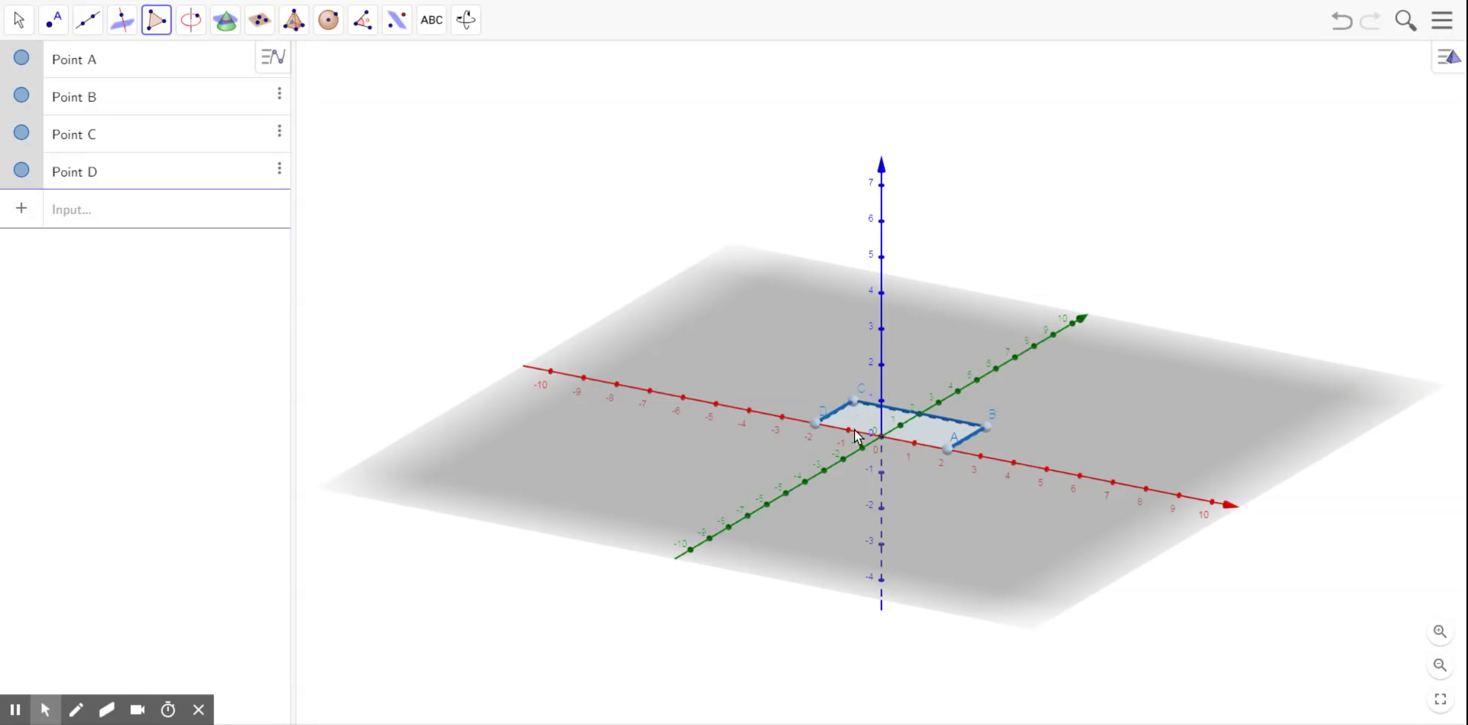
left_click(946, 448)
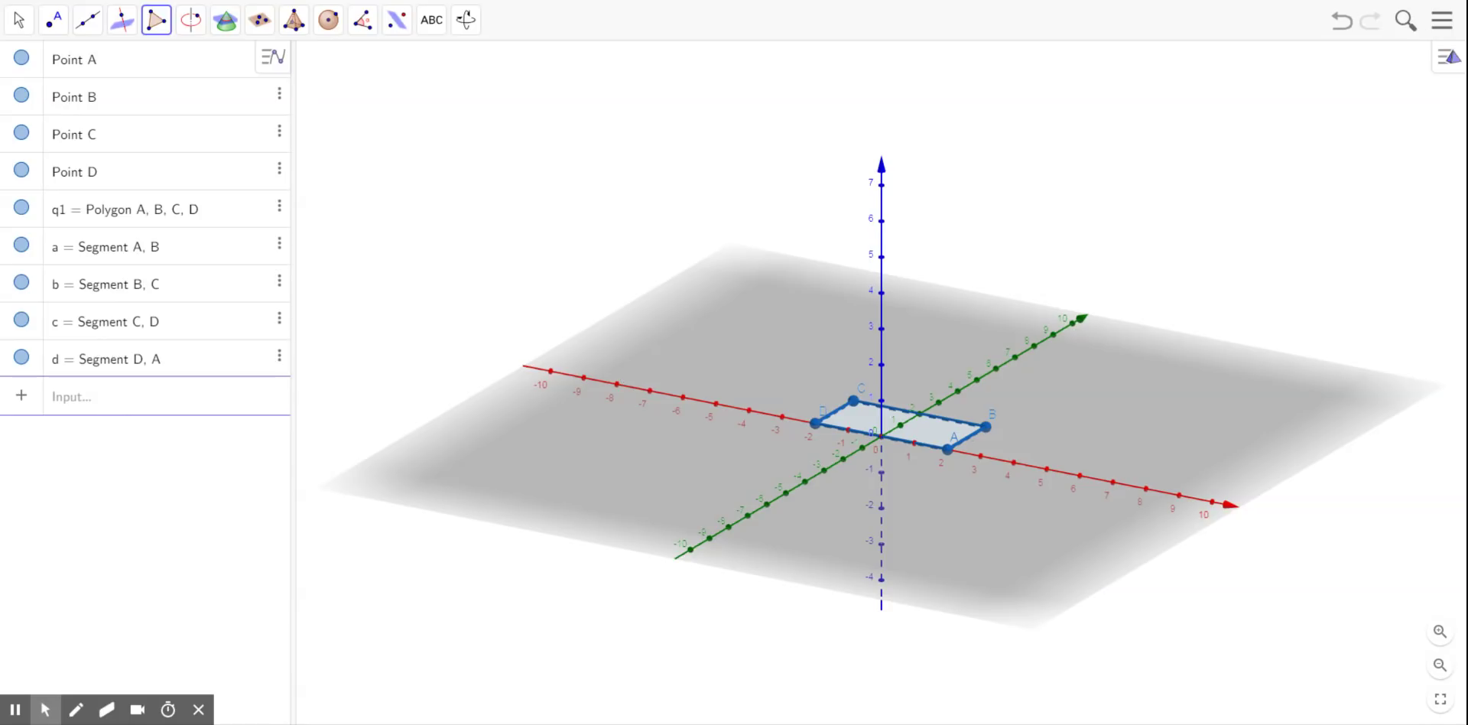
left_click(104, 399)
- Create slider n ranging from 0 to 2π (6.2831853072) and set it to 0
type("n")
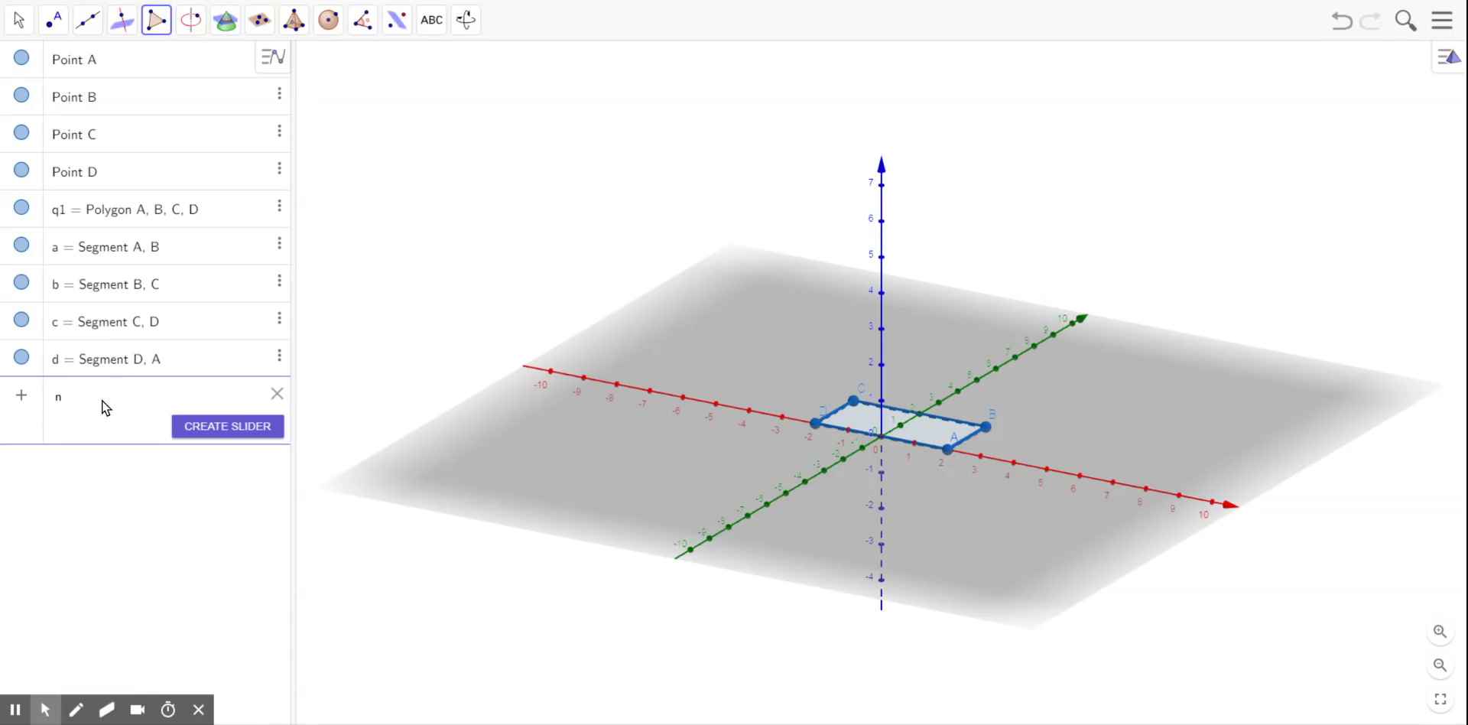
left_click(223, 425)
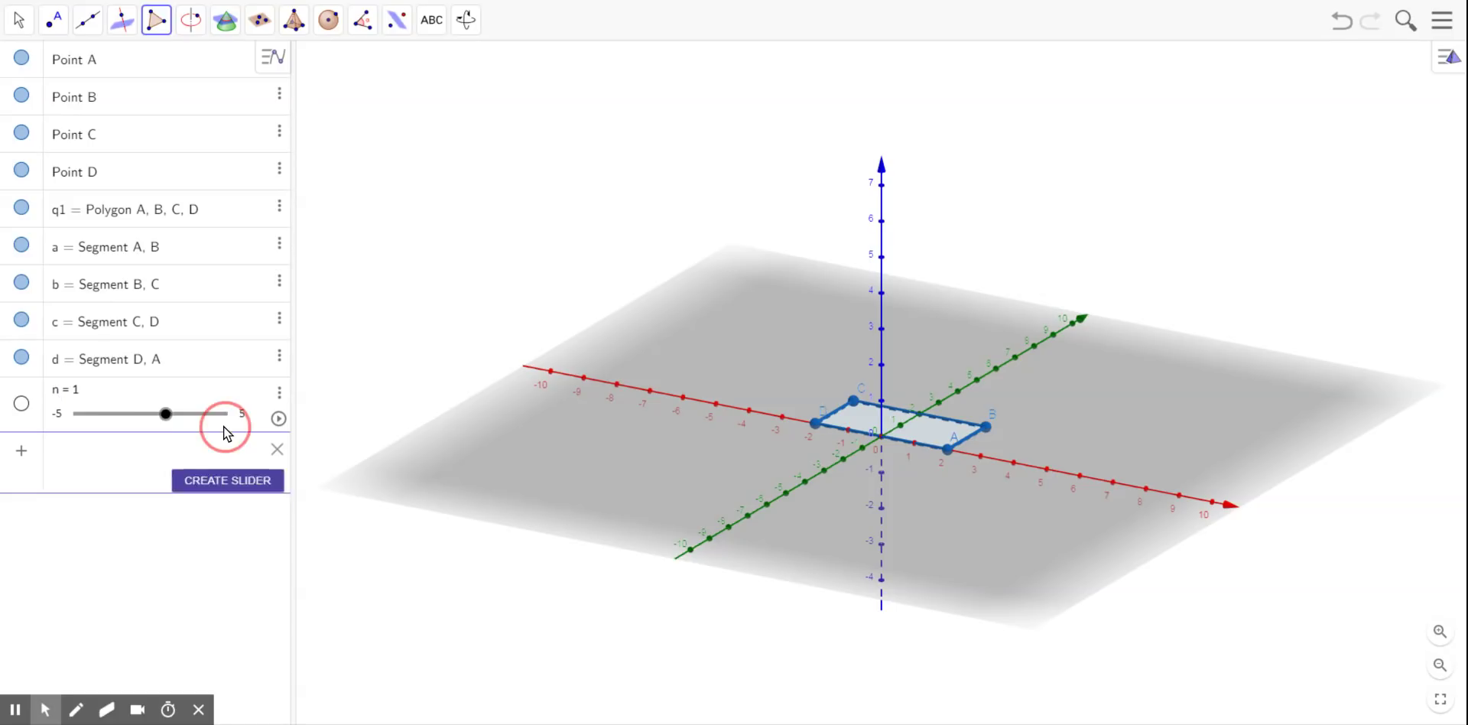
left_click(62, 414)
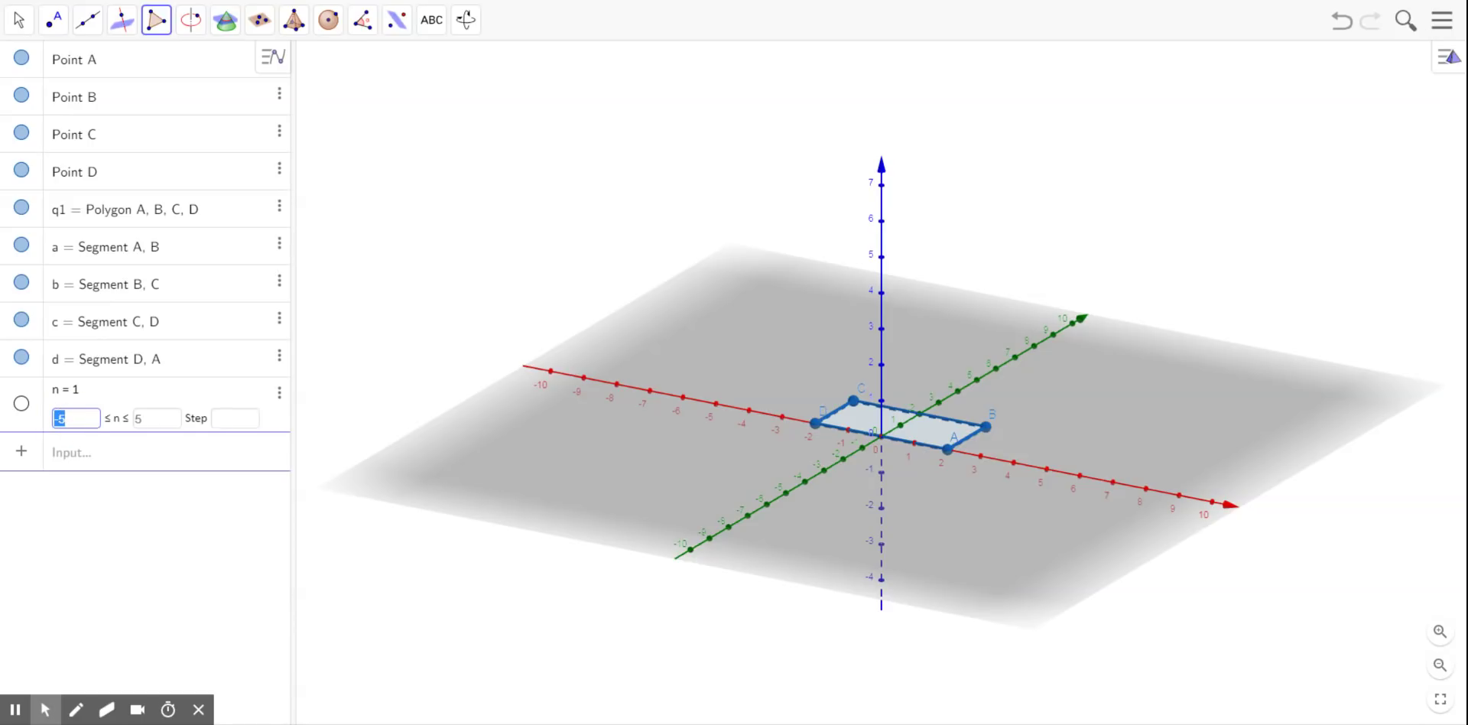
type("0")
left_click(154, 422)
type("2pi")
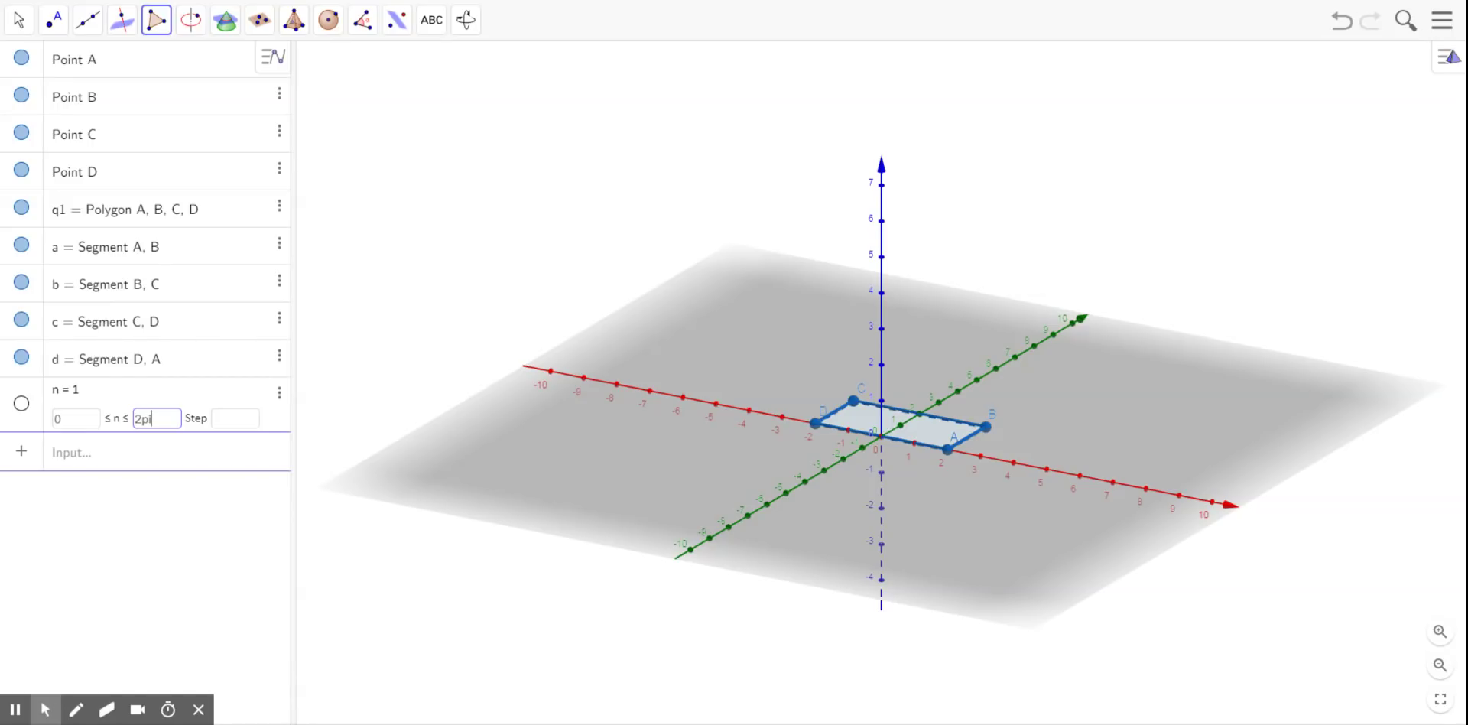
key("Return")
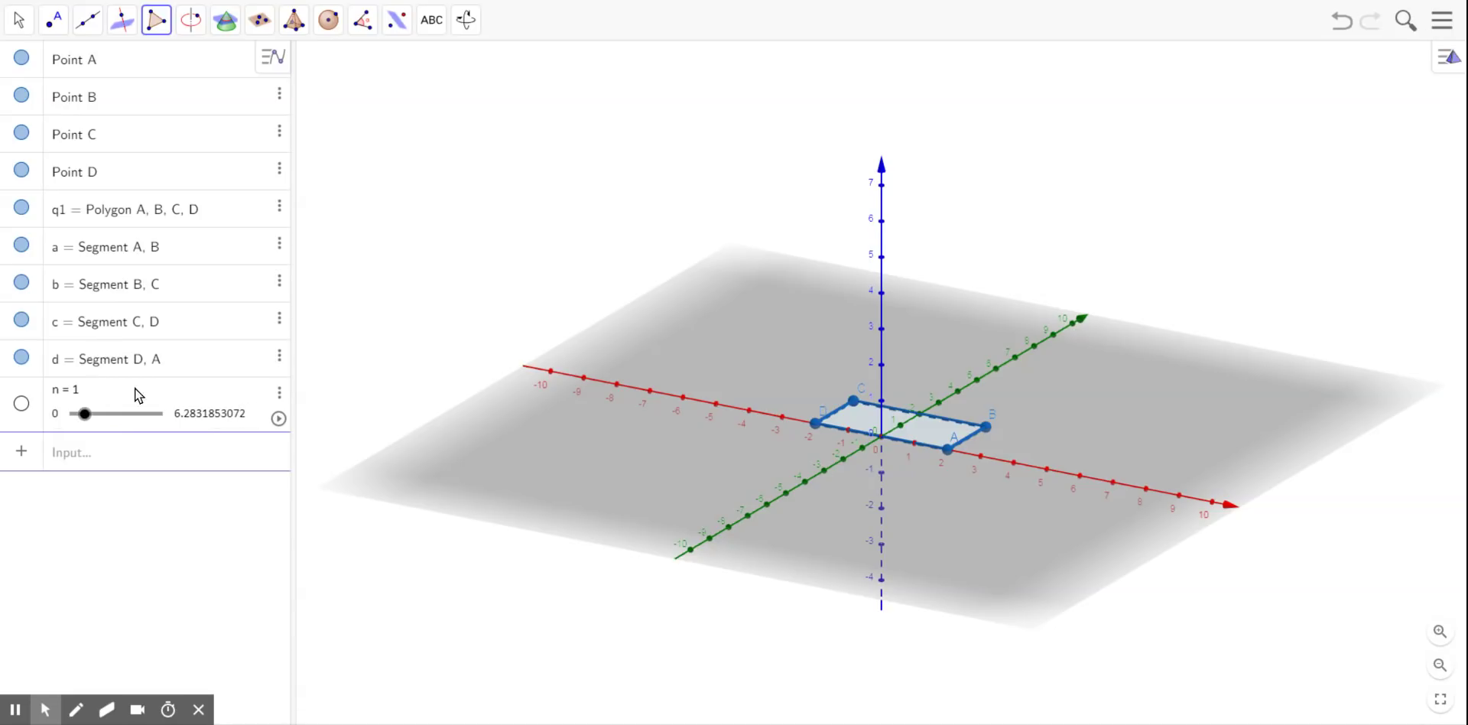
left_click_drag(84, 413, 182, 425)
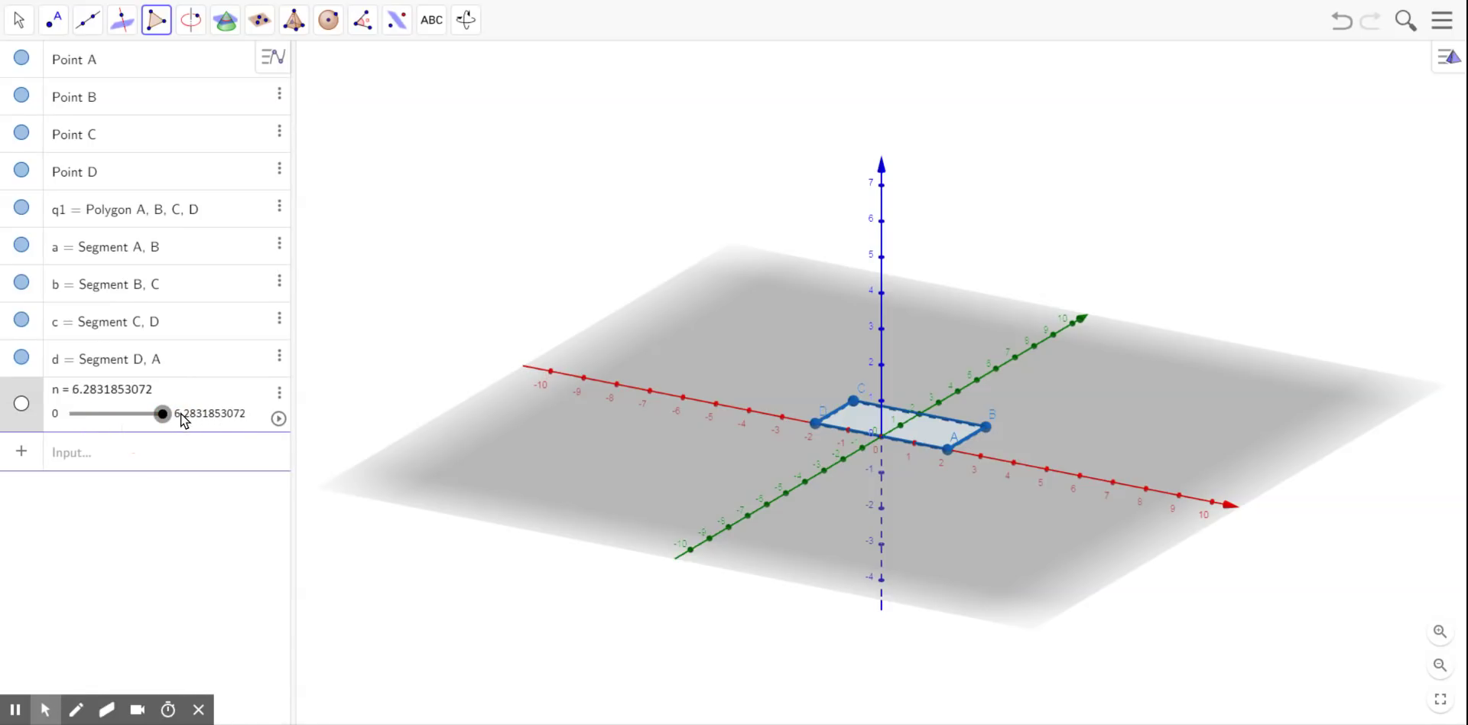
left_click_drag(161, 413, 60, 414)
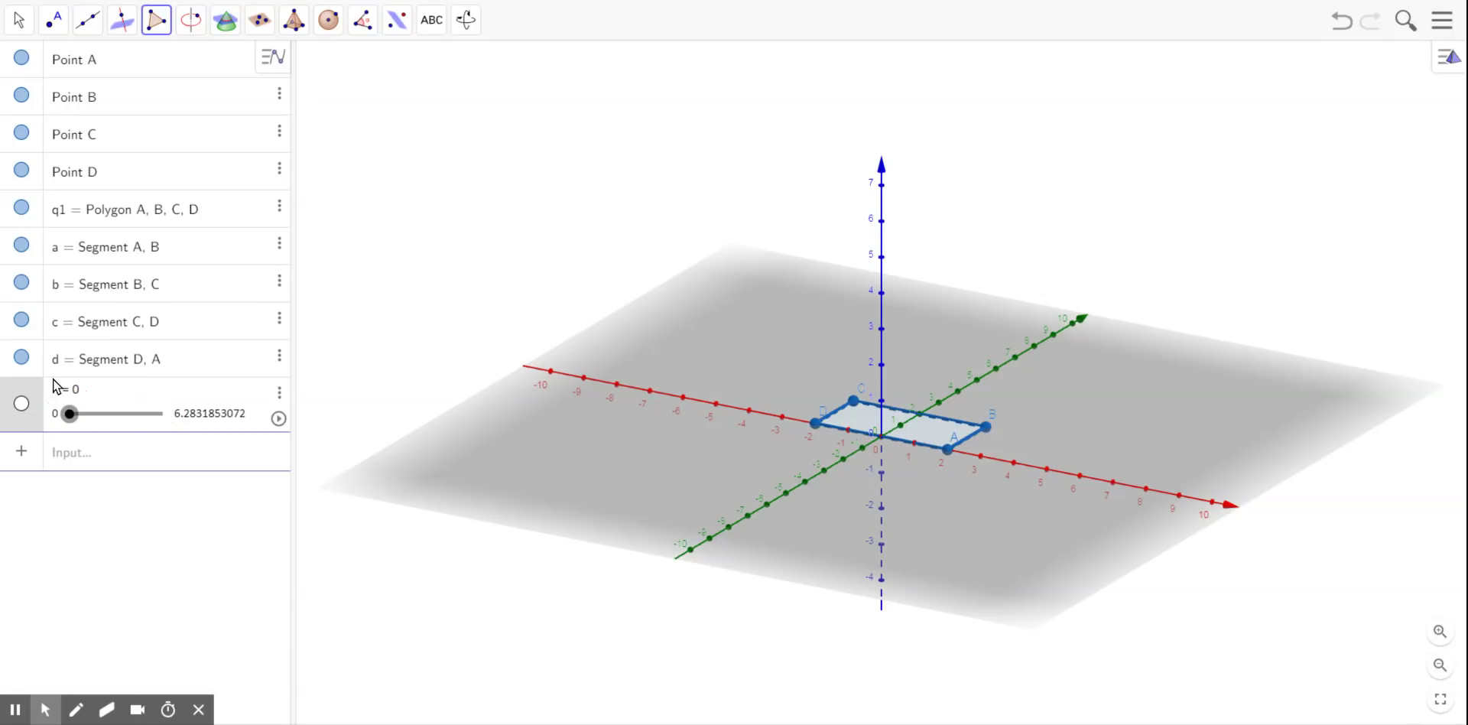
left_click(69, 451)
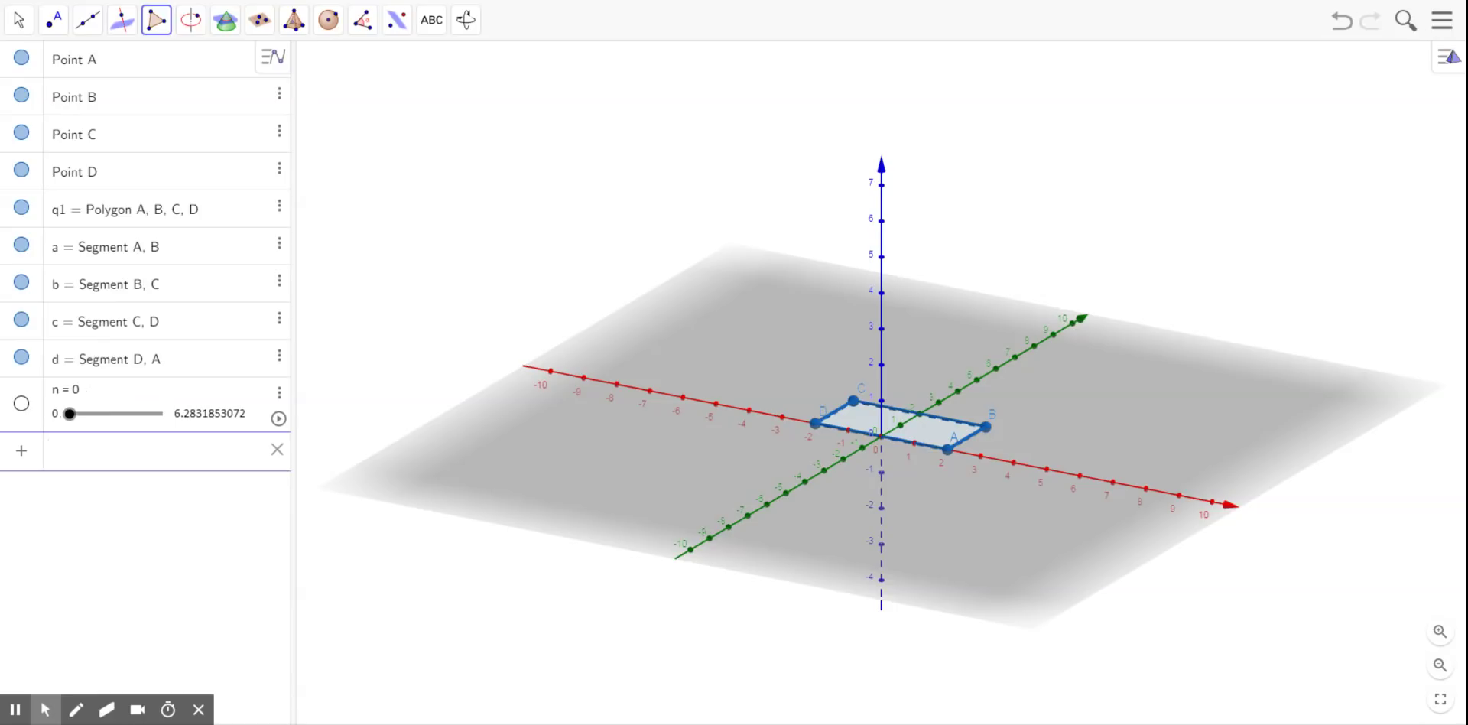
- Insert the Surface(<Curve>, <Angle>, <Line>) template via 'surf' and enter q1 as the curve
type("su")
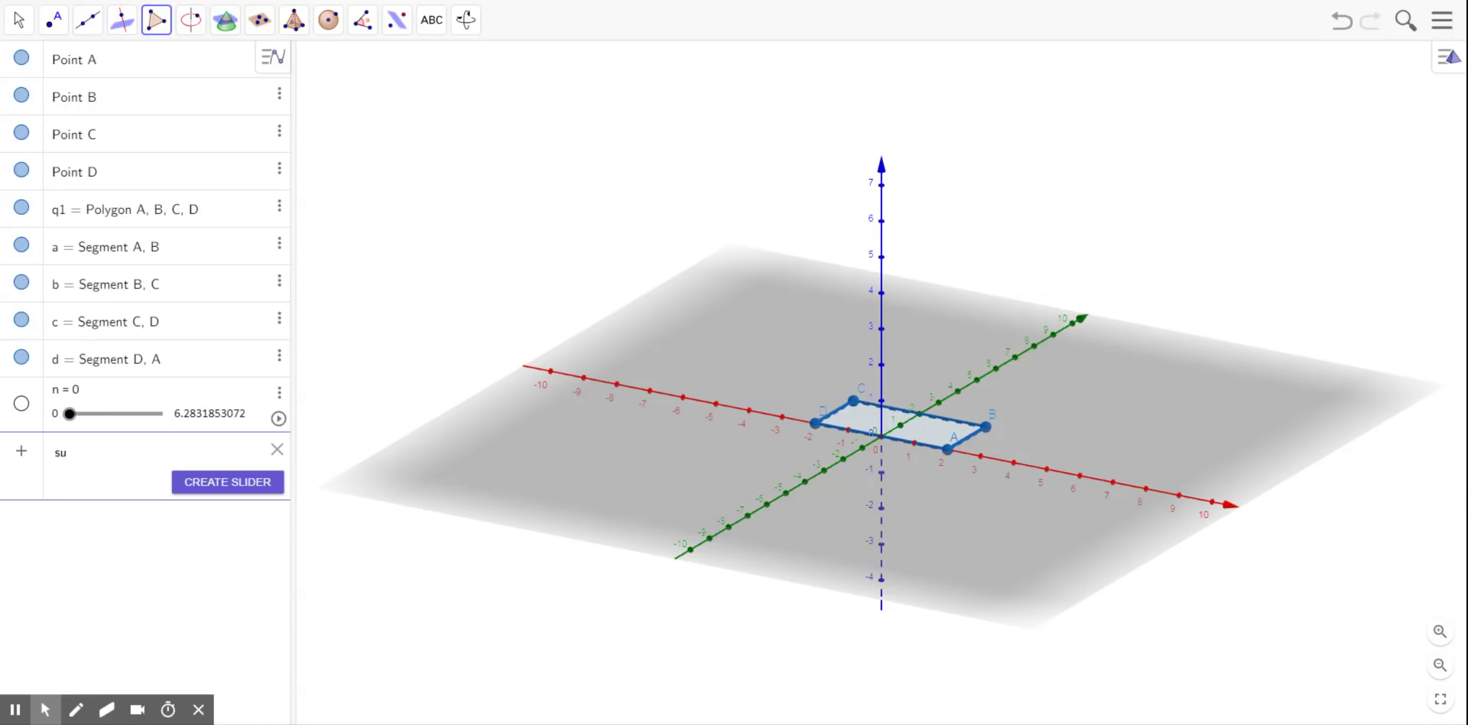
type("rf")
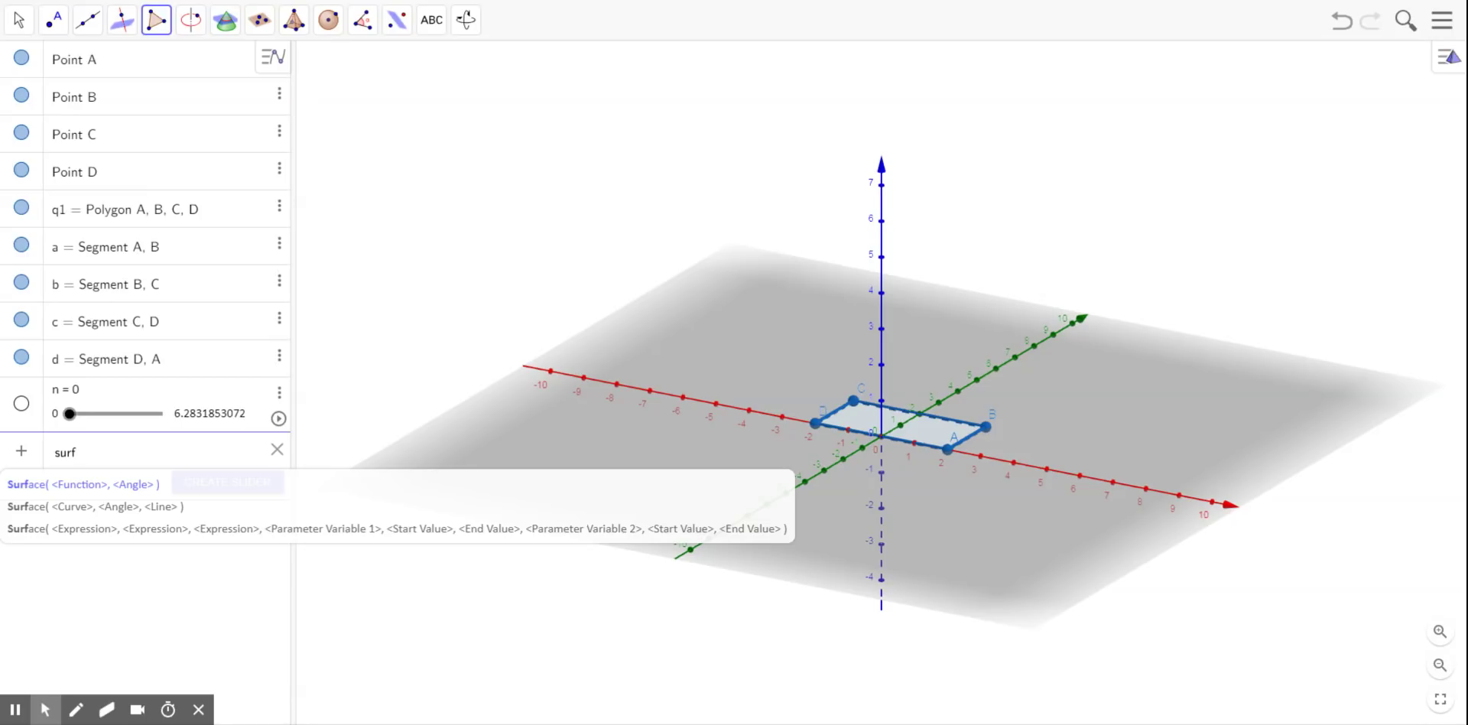
left_click(72, 509)
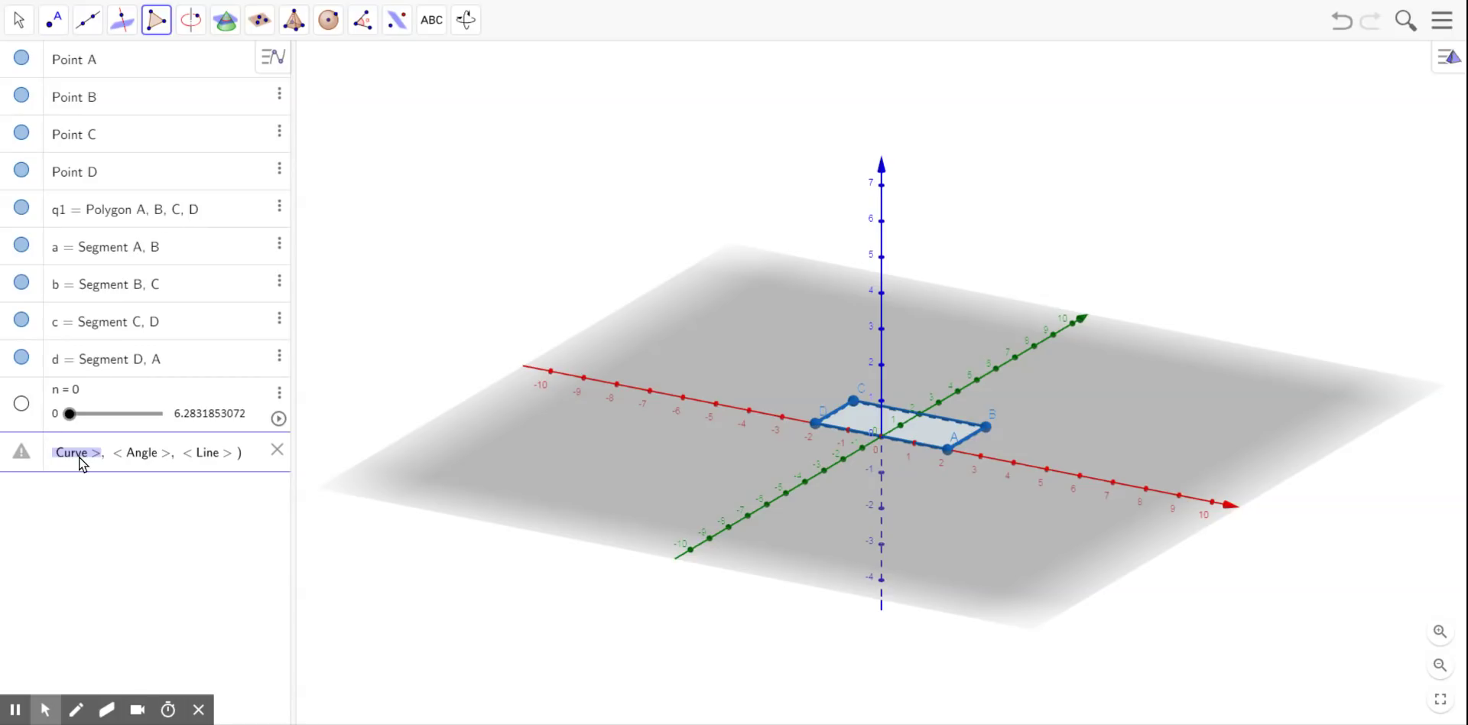
type("q1")
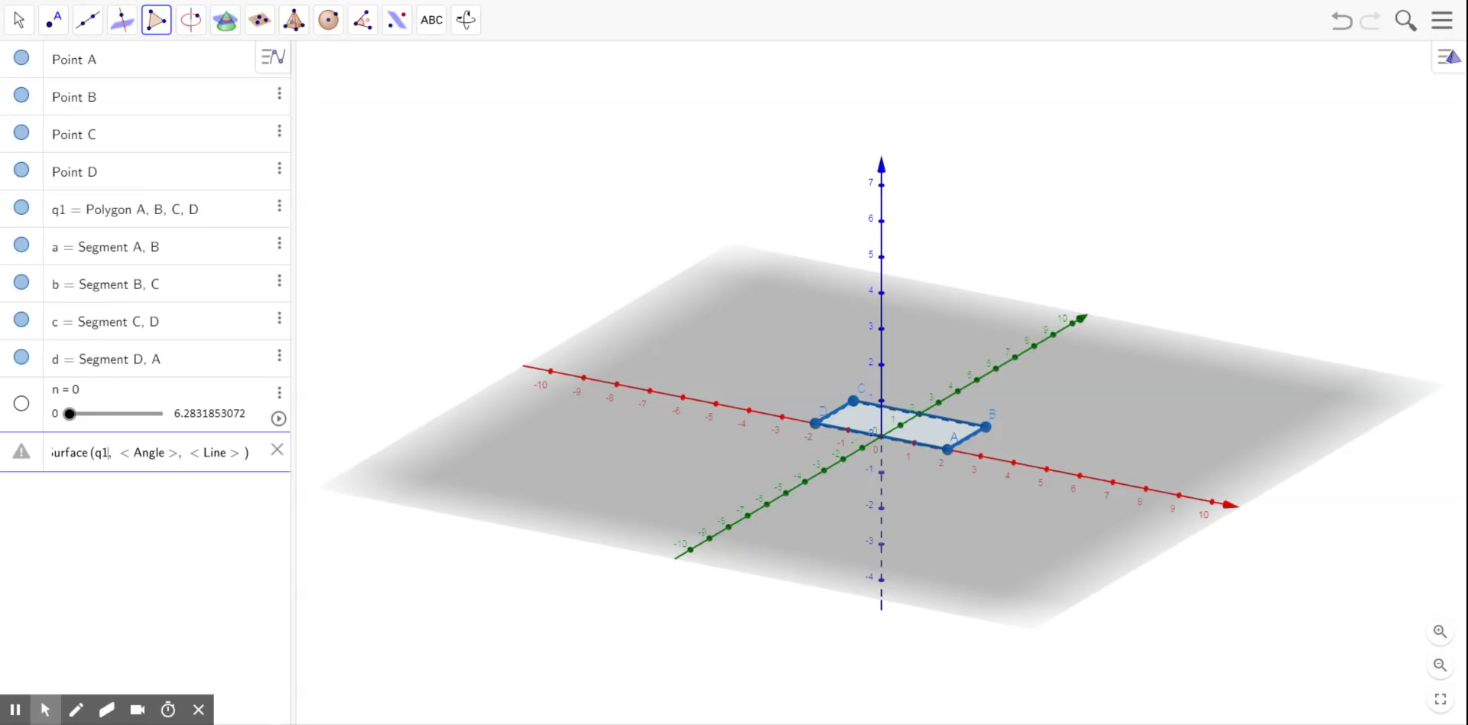
- Fill in slider n as the Surface command's angle argument
key("Tab")
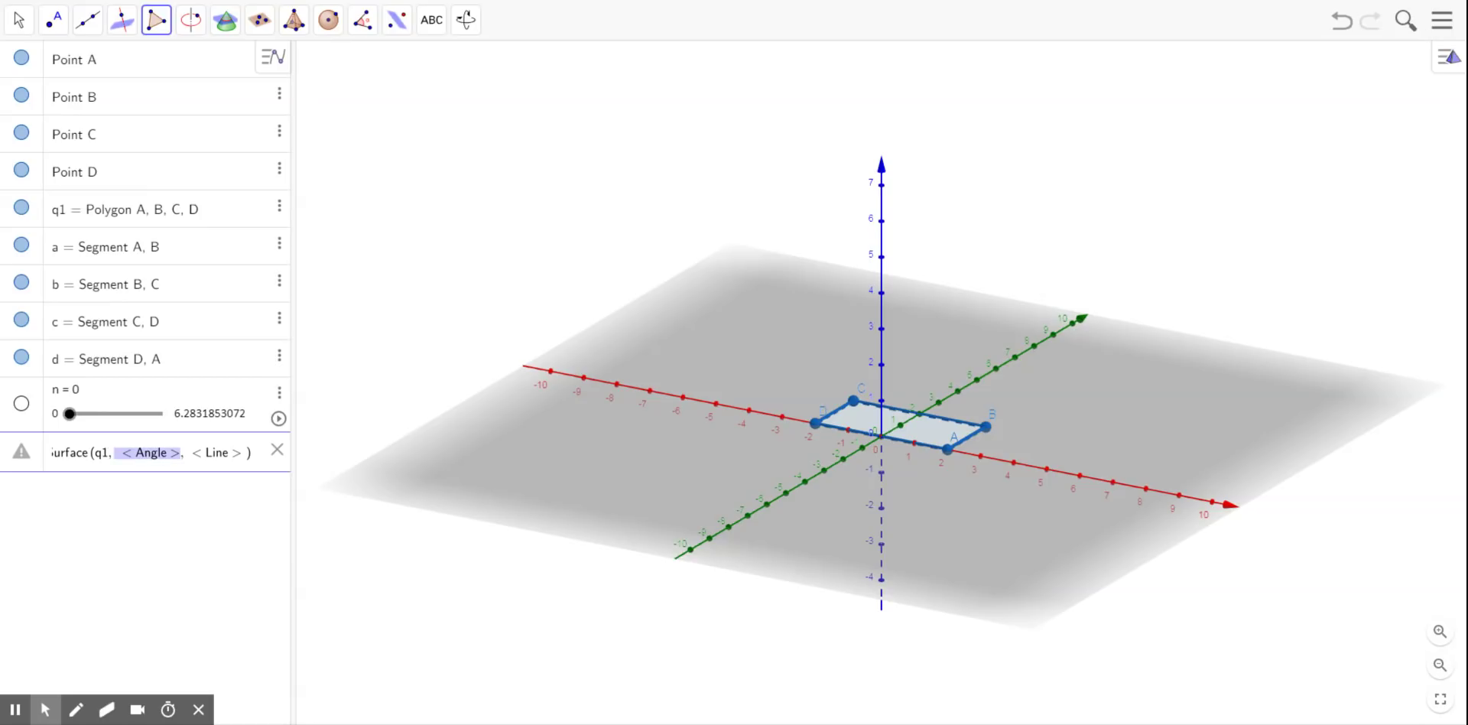
type("n")
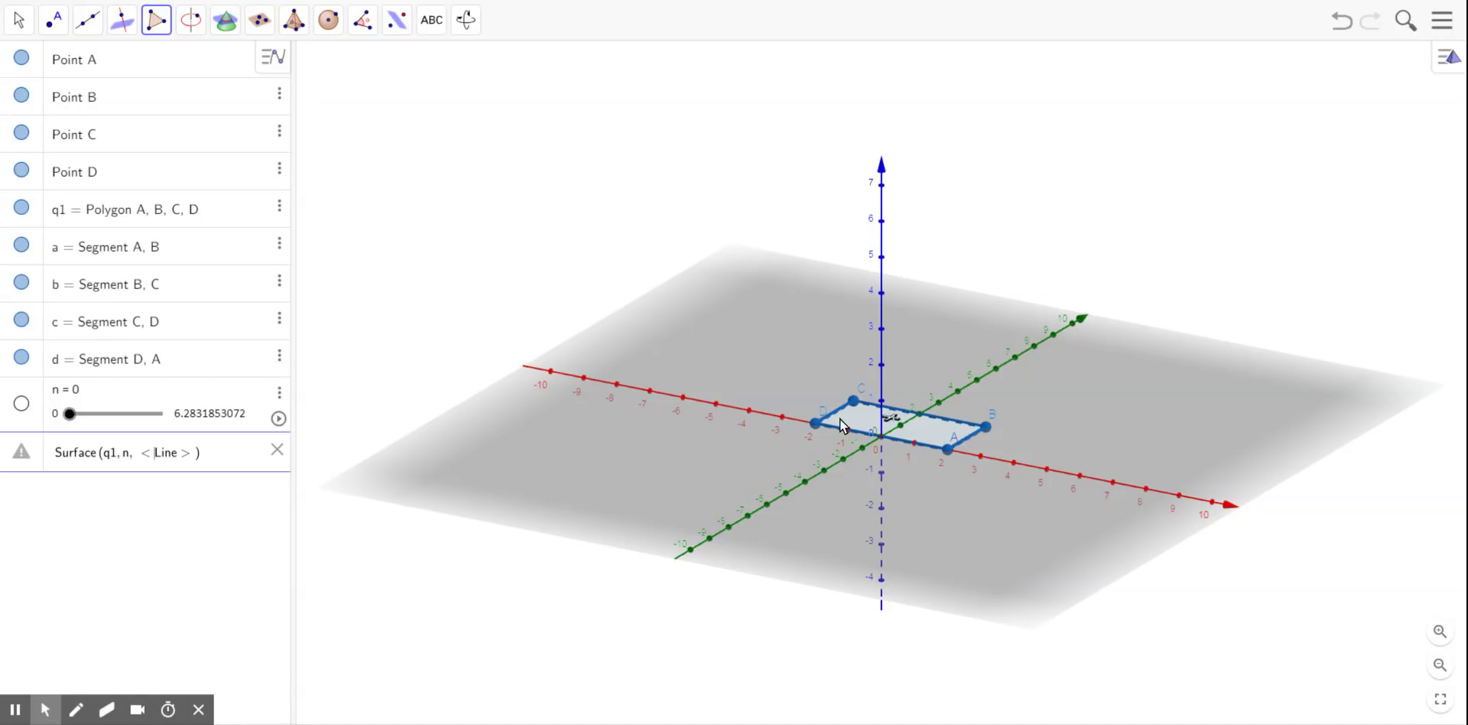
- Replace the <Line> placeholder with yAxis and confirm, creating surface e
left_click(173, 459)
left_click(172, 457)
left_click(188, 456)
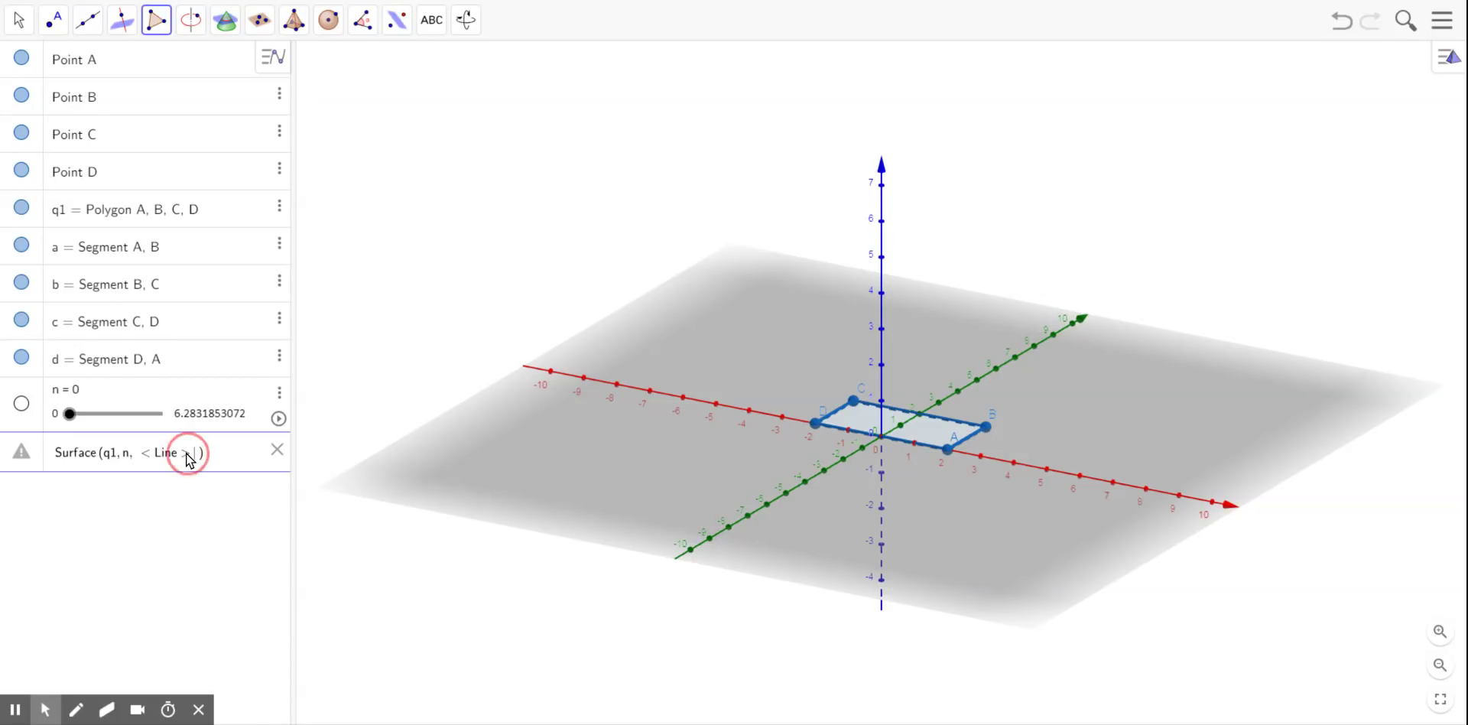
key("BackSpace")
key("BackSpace")
key("BackSpace")
key("BackSpace")
key("BackSpace")
key("BackSpace")
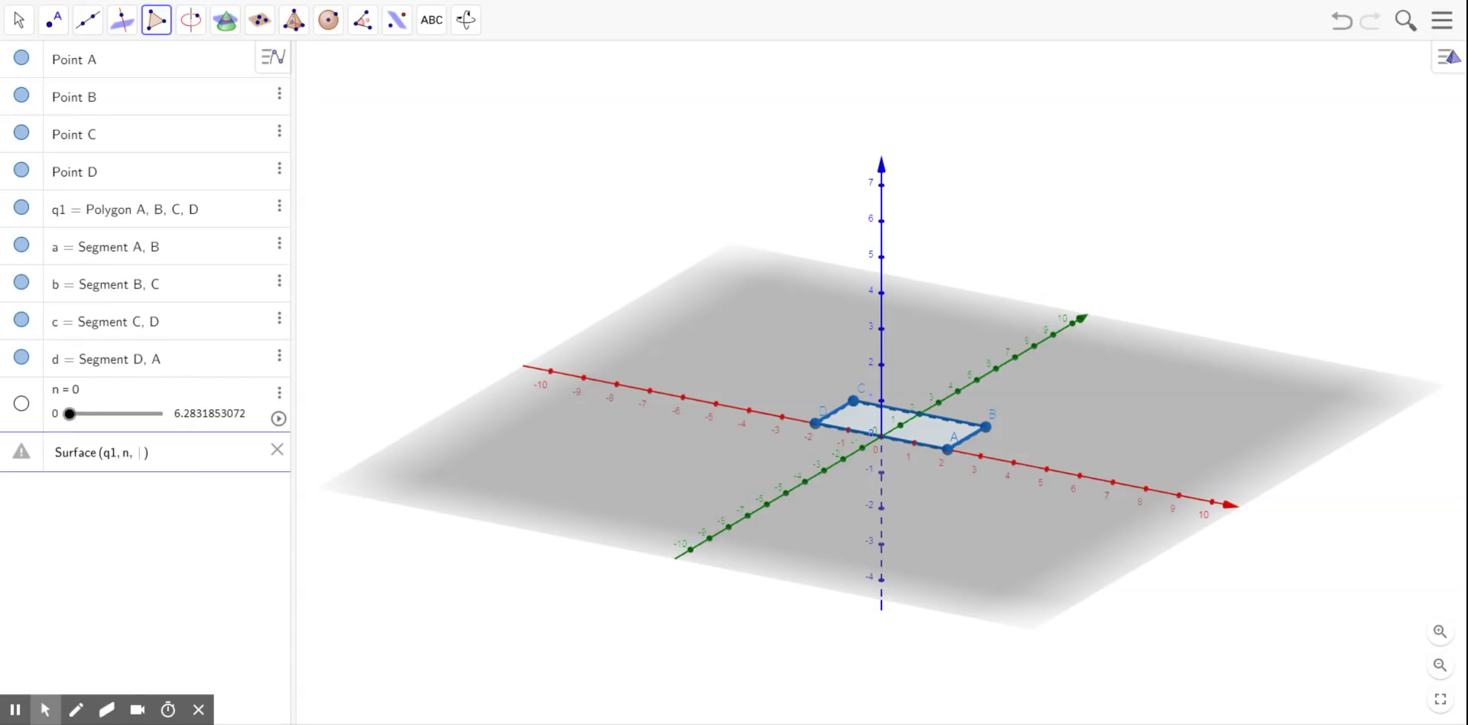
type("yAx")
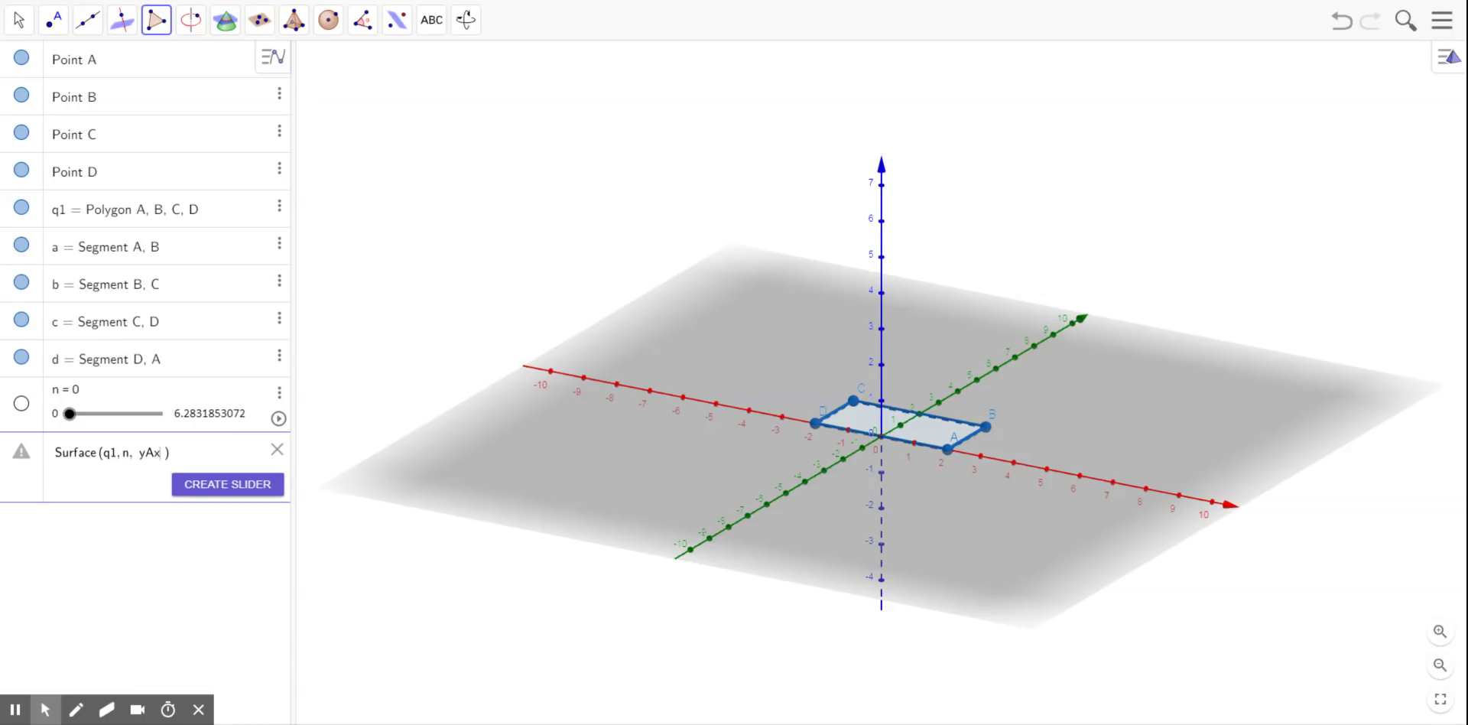
type("is")
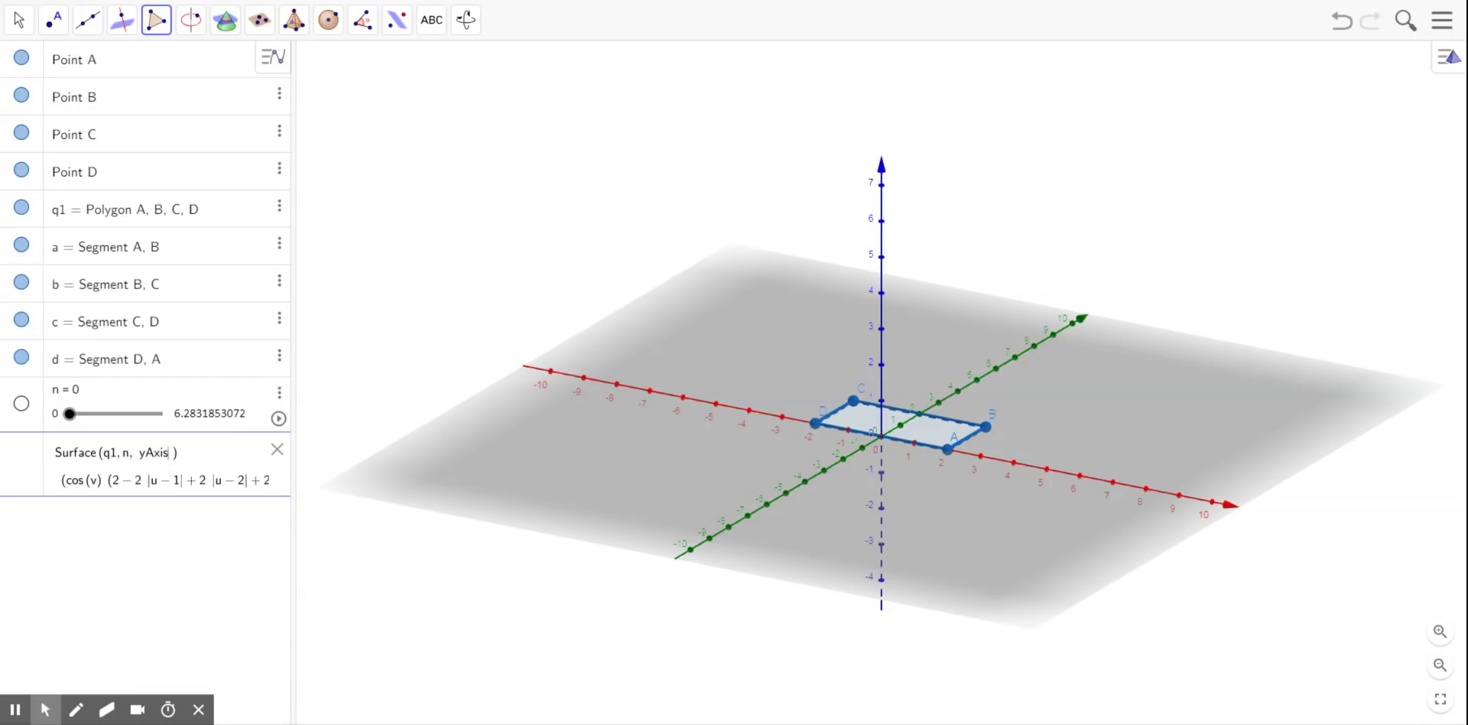
key("Return")
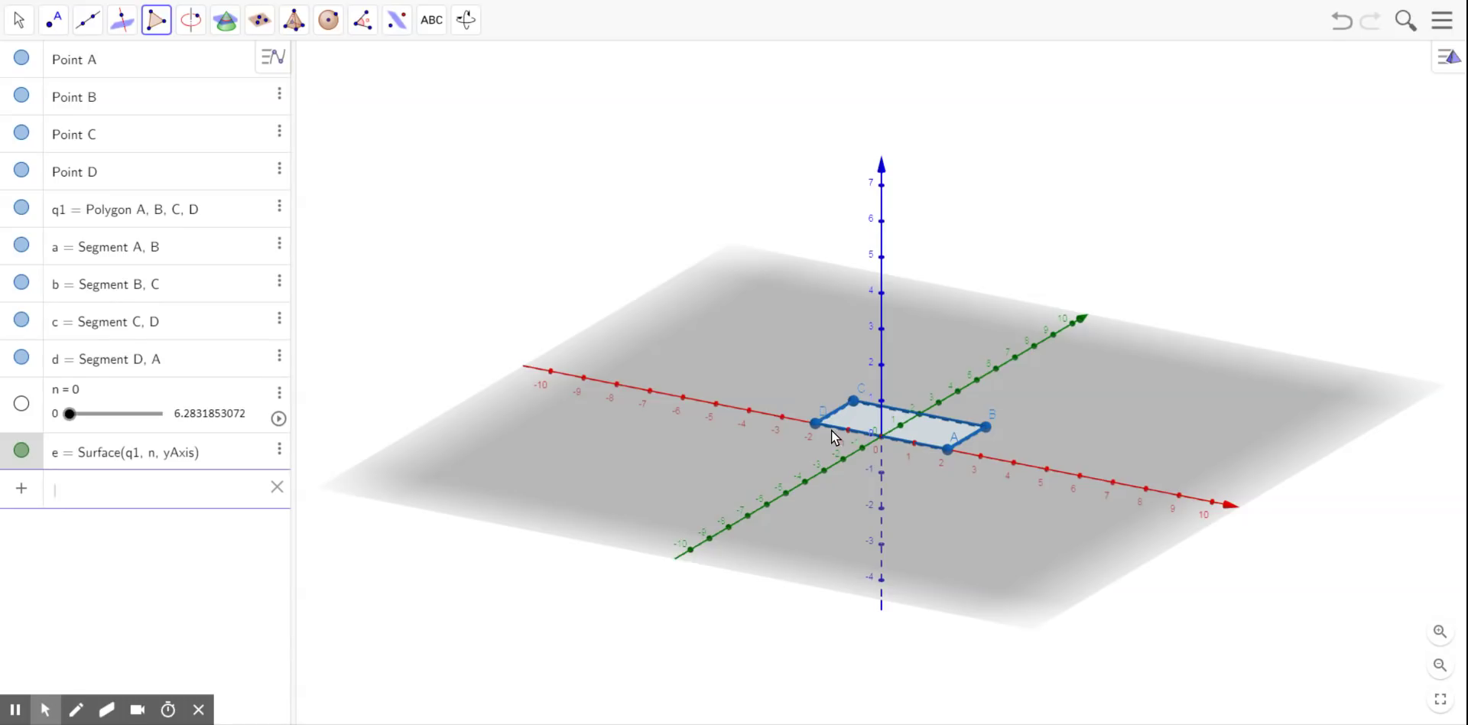
- Drag slider n up to its maximum 6.2831853072 so q1 sweeps a full cylinder
left_click(70, 414)
left_click_drag(70, 414, 91, 417)
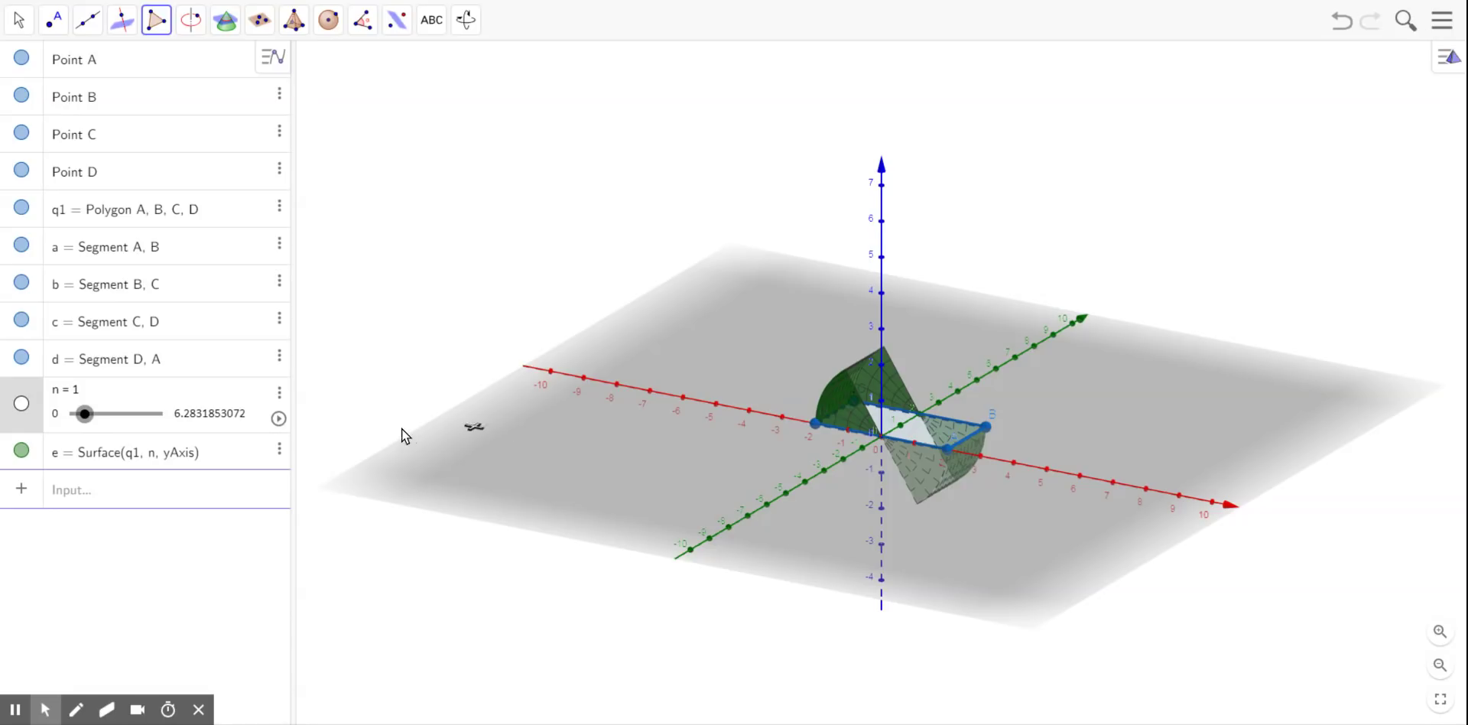
left_click_drag(82, 410, 116, 413)
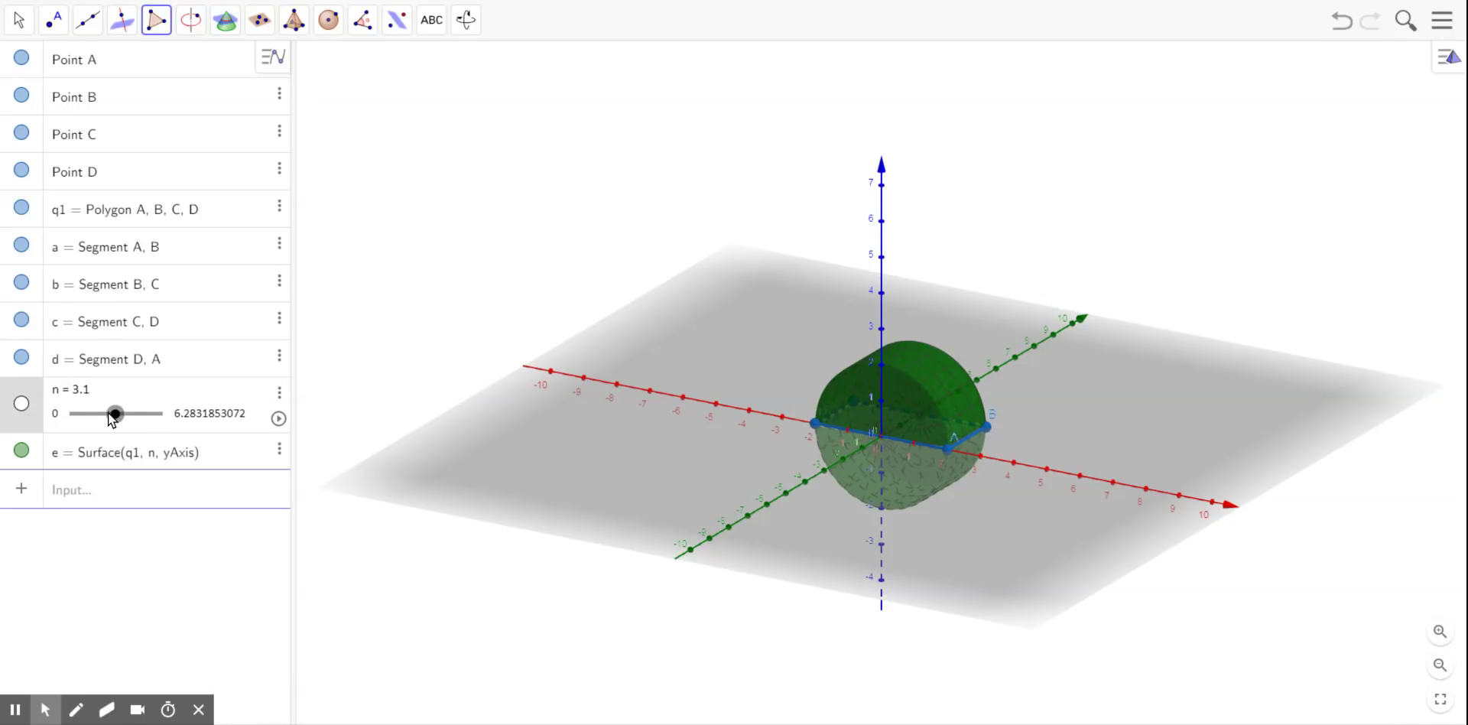
left_click_drag(114, 414, 184, 417)
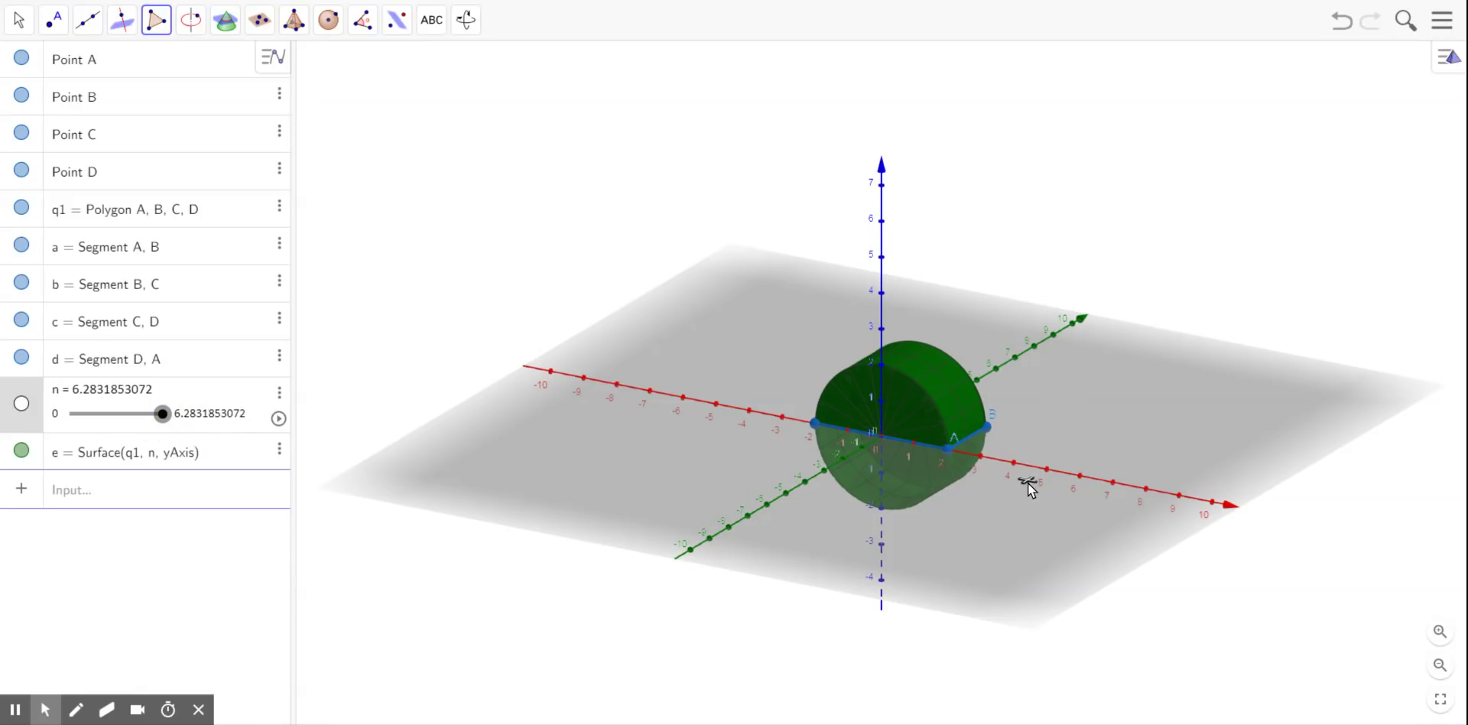
left_click(19, 23)
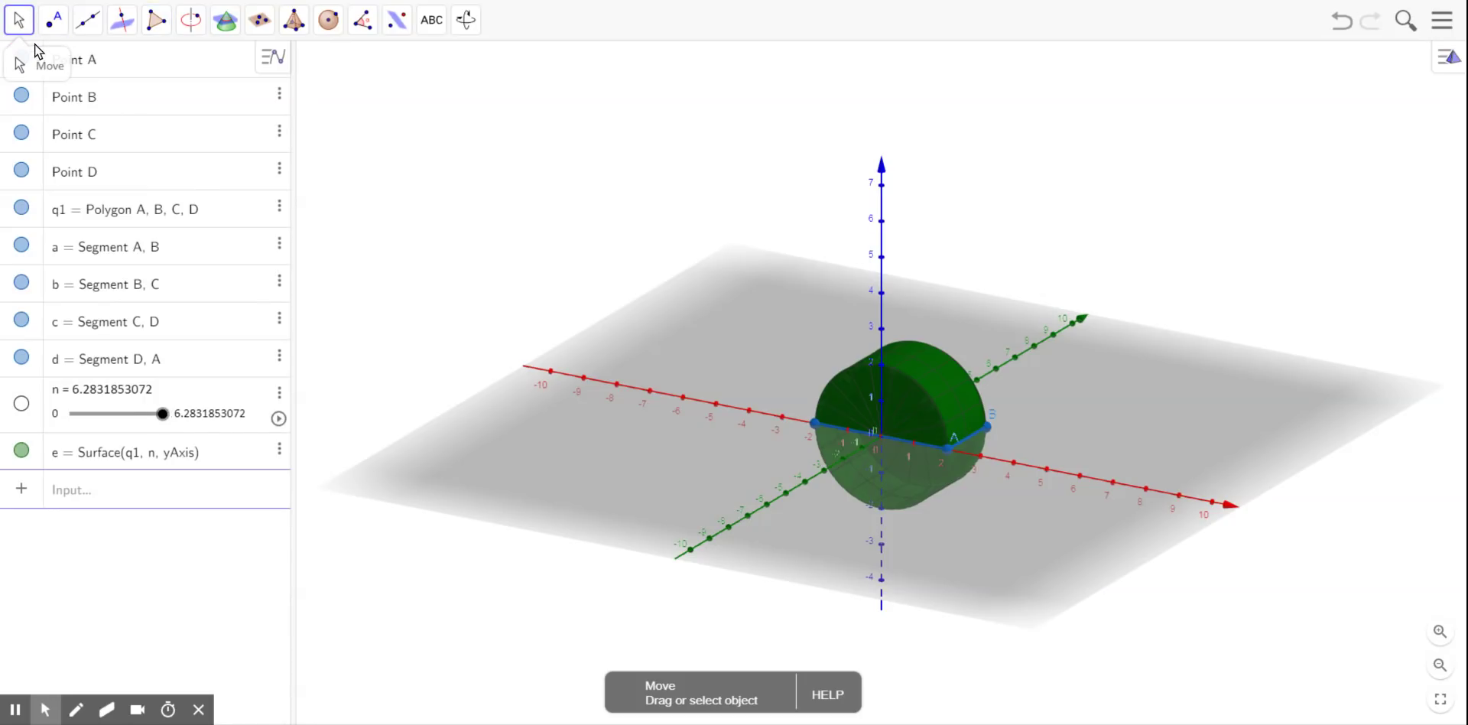
mouse_move(987, 550)
left_mouse_down()
mouse_move(938, 553)
mouse_move(1003, 512)
mouse_move(1020, 556)
mouse_move(1042, 547)
mouse_move(998, 566)
left_mouse_up()
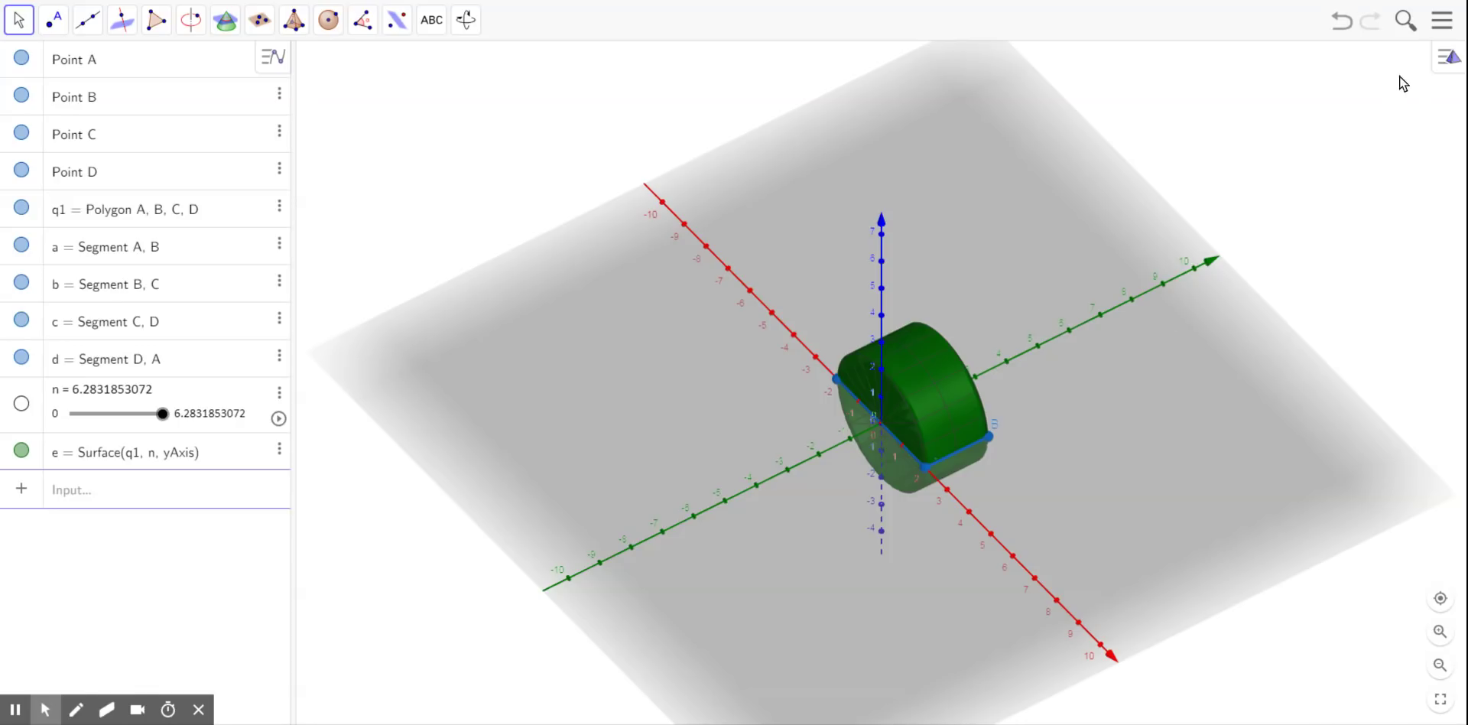
left_click(1442, 21)
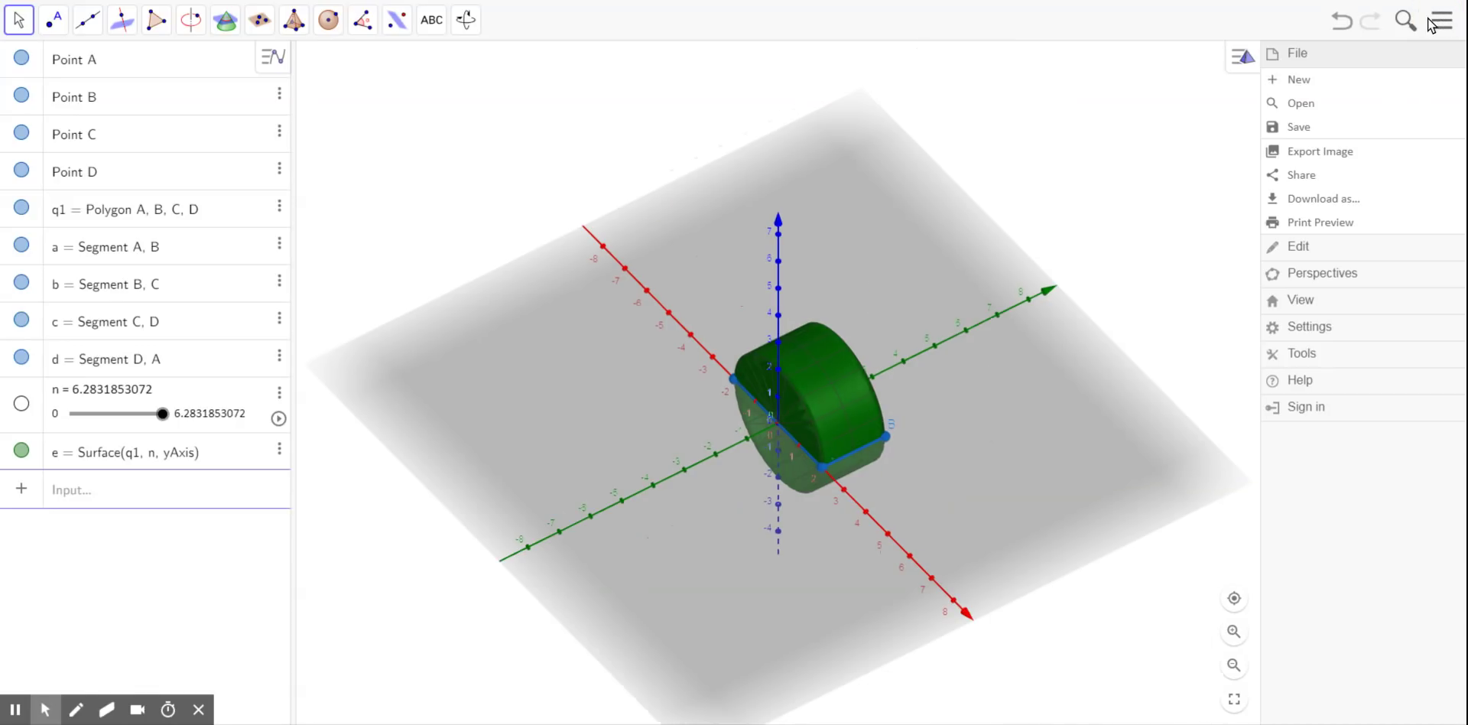
left_click(1073, 145)
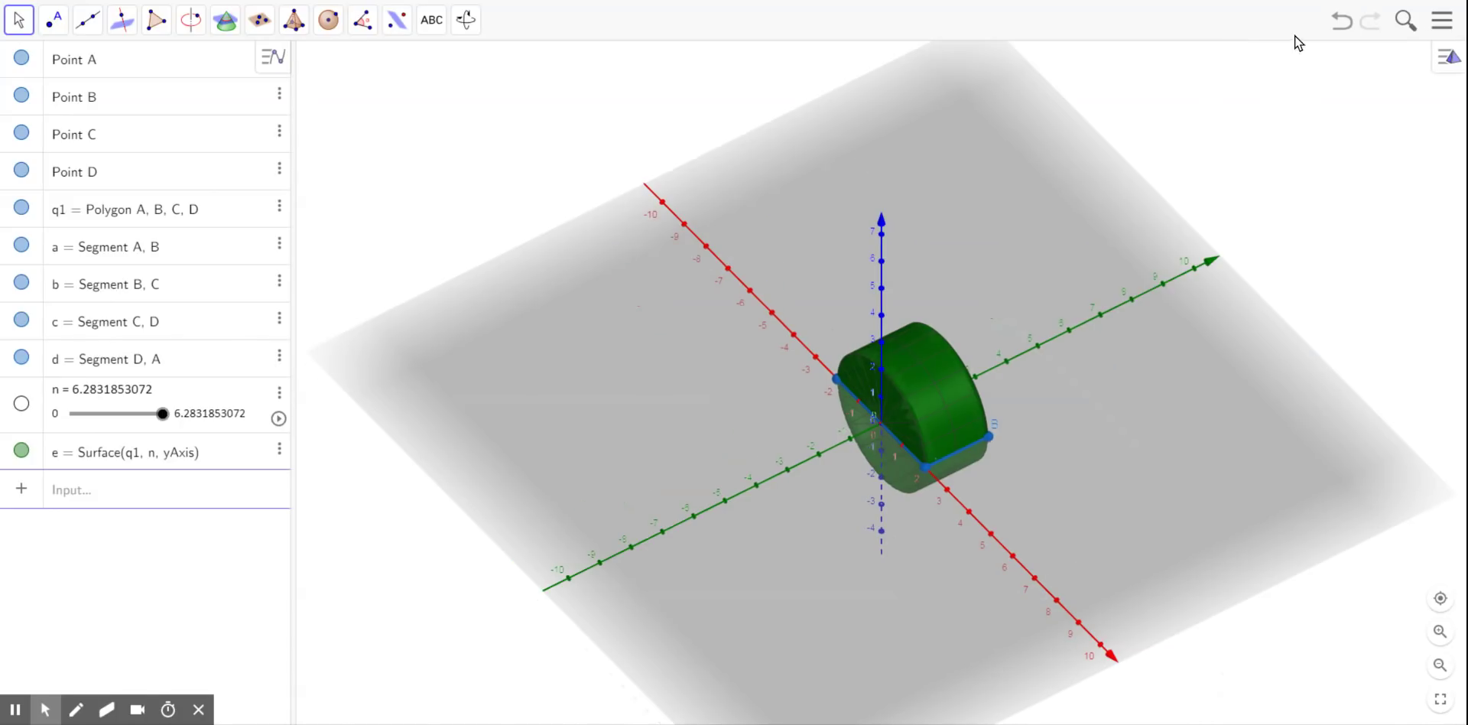
- Enable 'y-axis is vertical' in the 3D view settings' Basic tab
left_click(1452, 59)
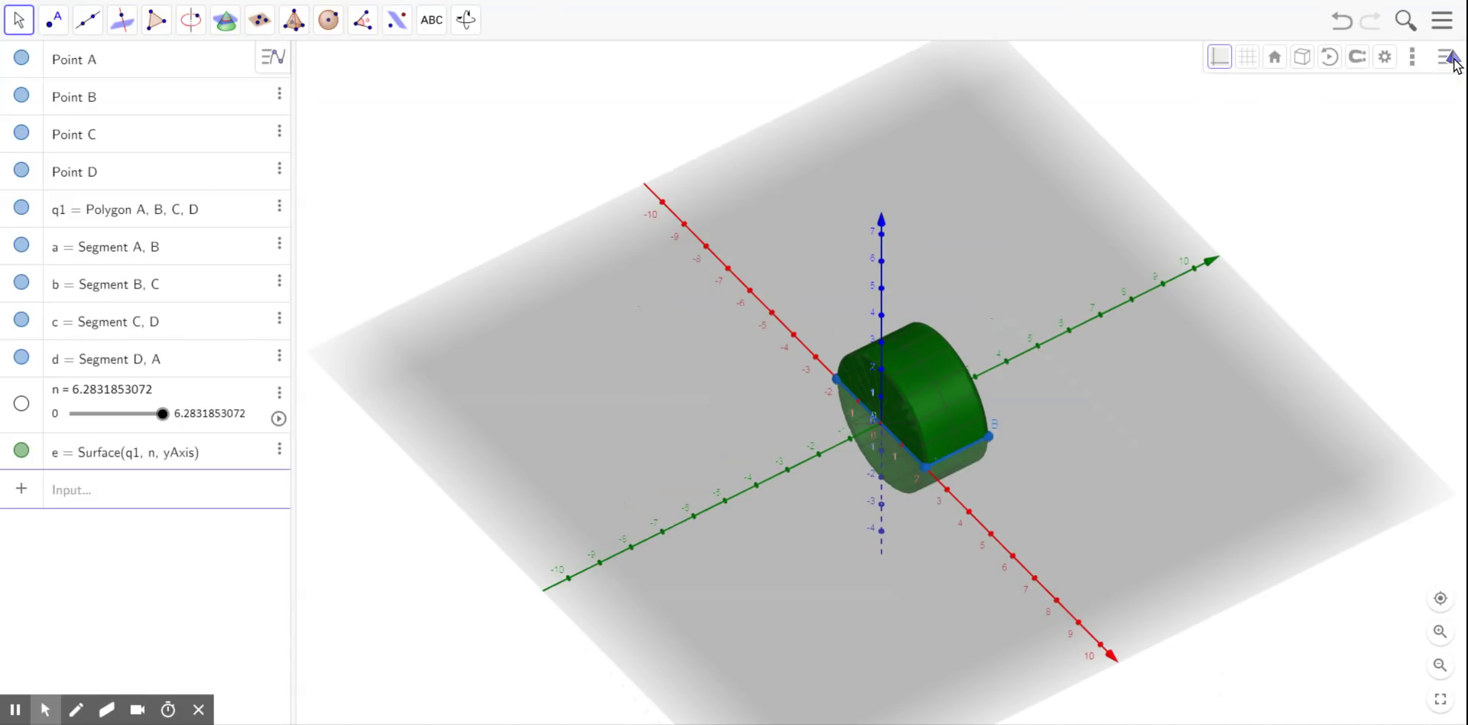
left_click(1384, 58)
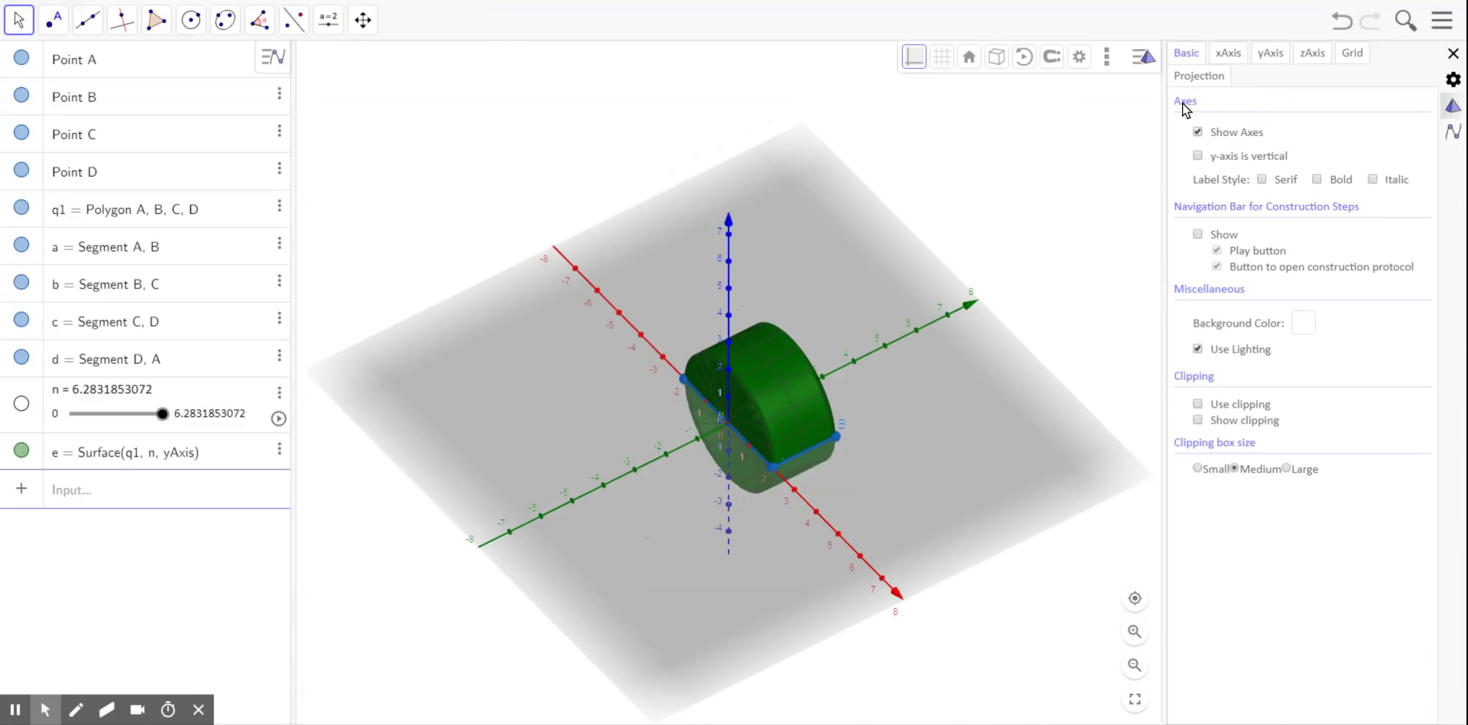
left_click(1197, 156)
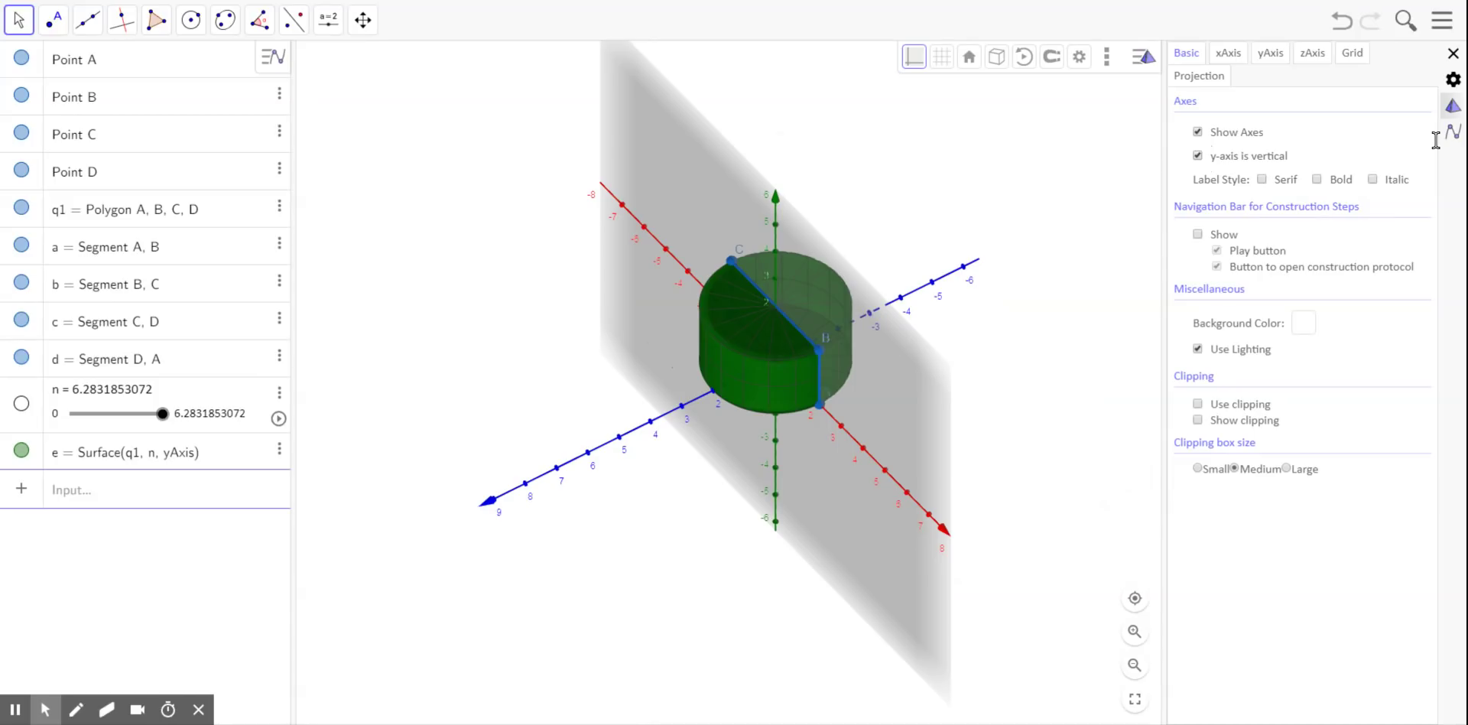
left_click(1450, 53)
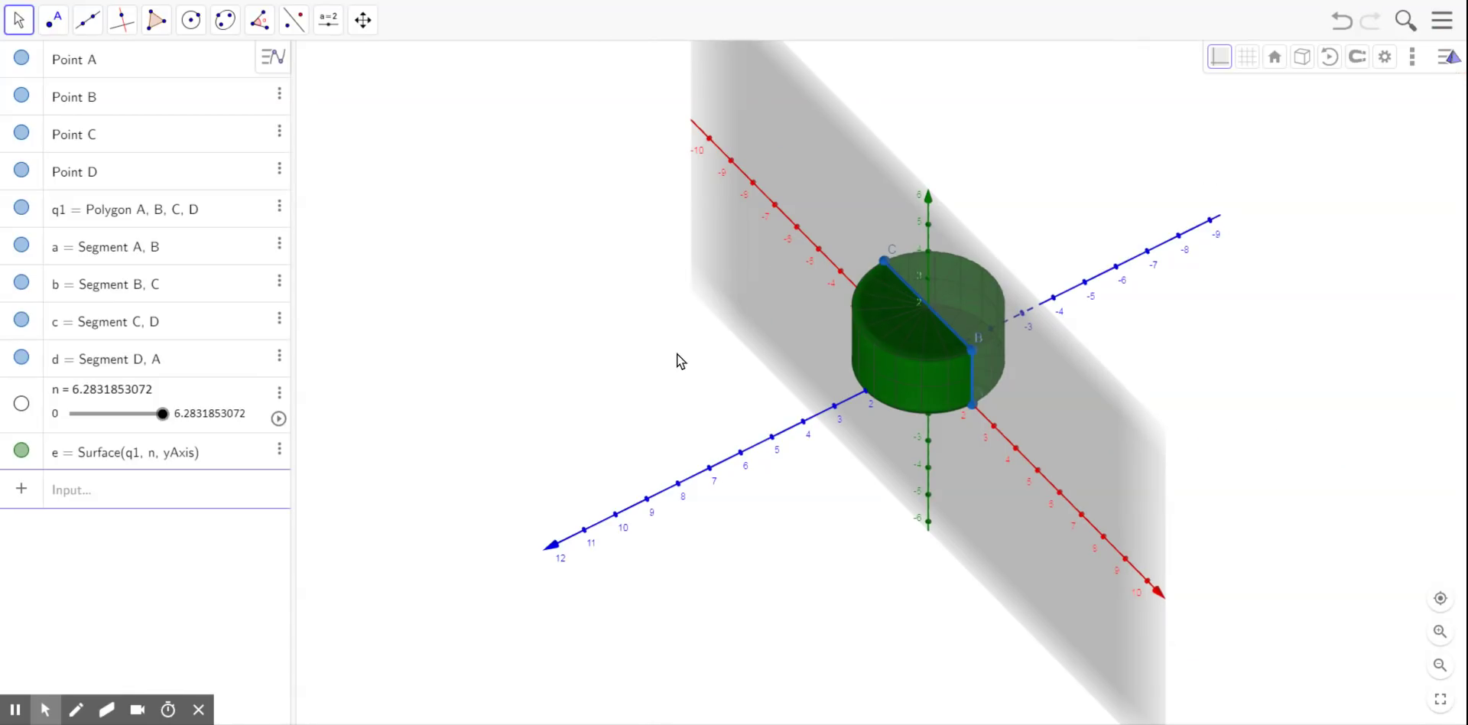
mouse_move(727, 348)
left_mouse_down()
mouse_move(770, 319)
mouse_move(708, 324)
mouse_move(708, 338)
mouse_move(758, 347)
mouse_move(705, 338)
left_mouse_up()
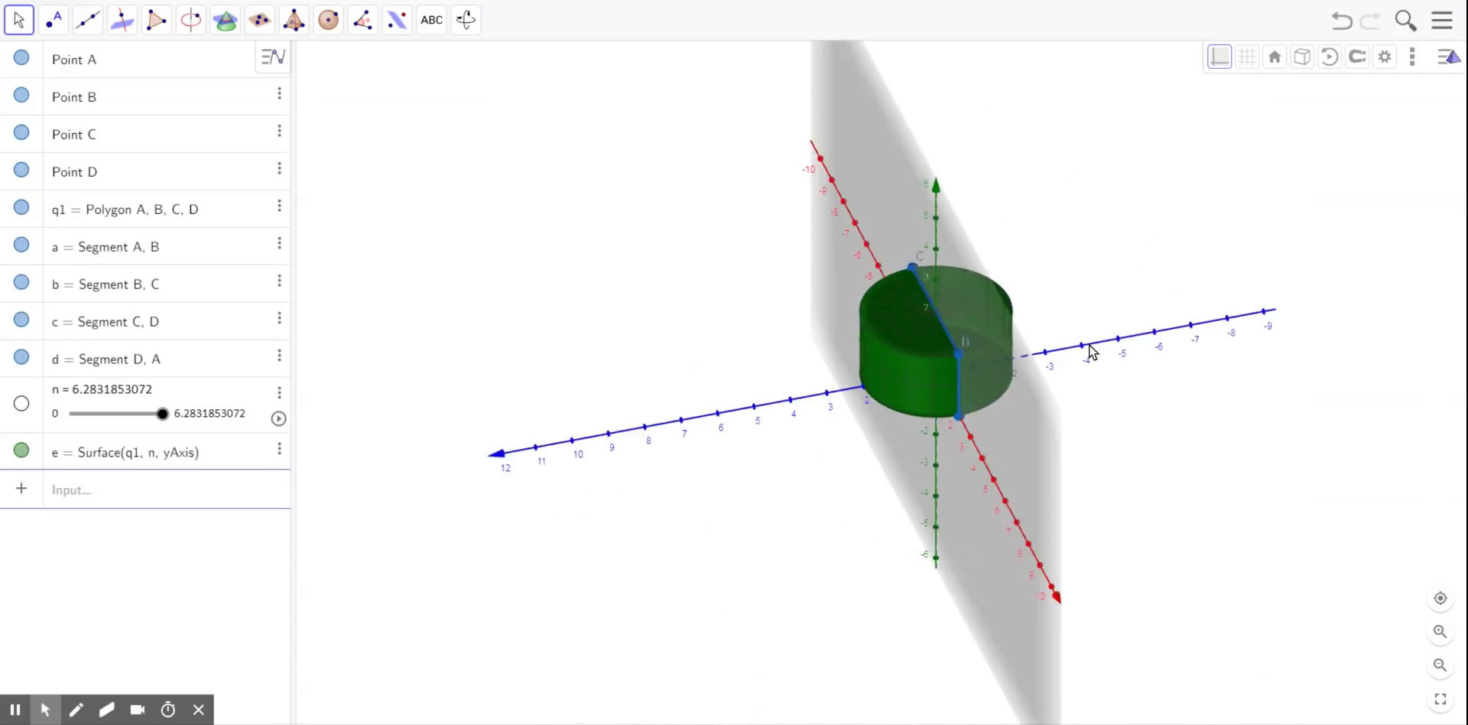
left_click(1098, 313)
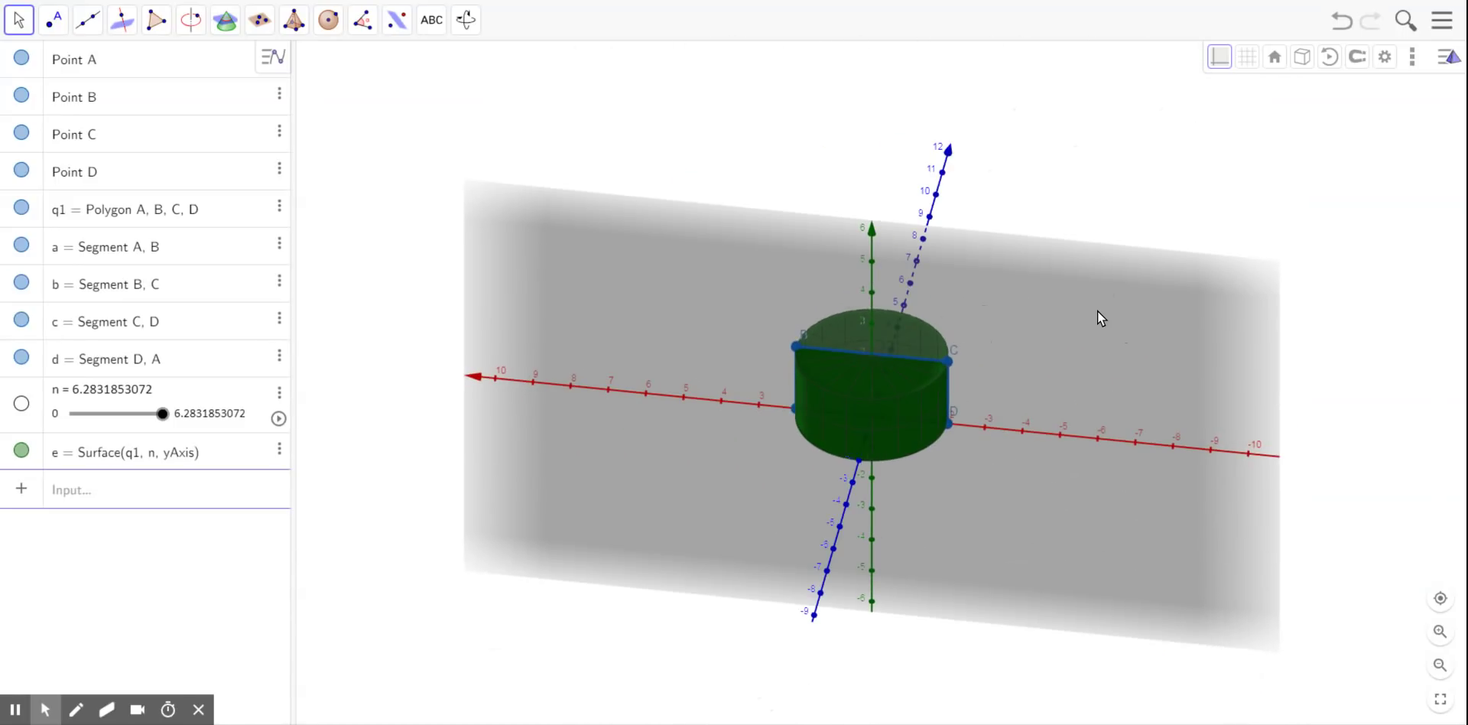